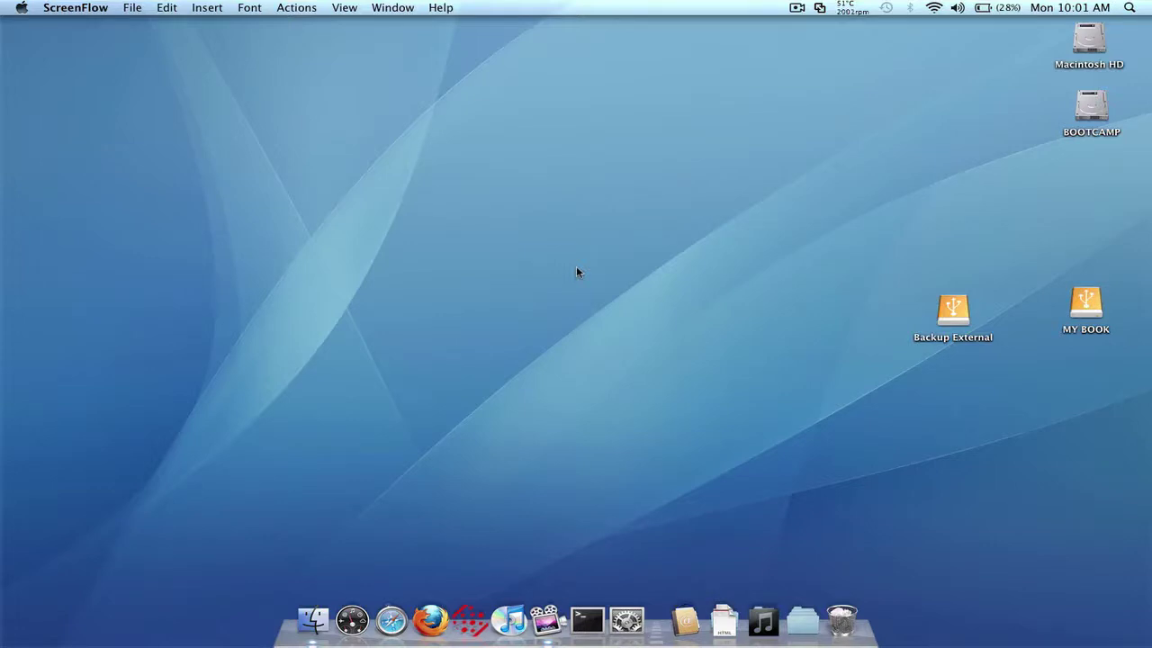
- Open the Backup External and MY BOOK drives in separate windows and arrange them so both folder lists are accessible
double_click(957, 309)
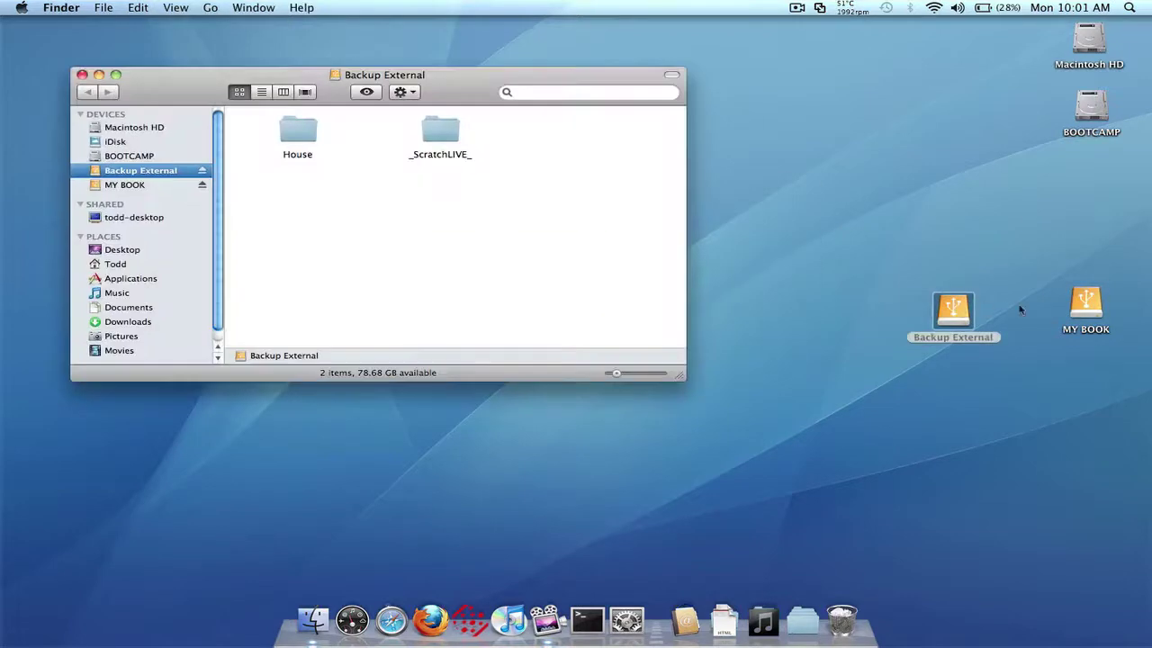
double_click(1094, 313)
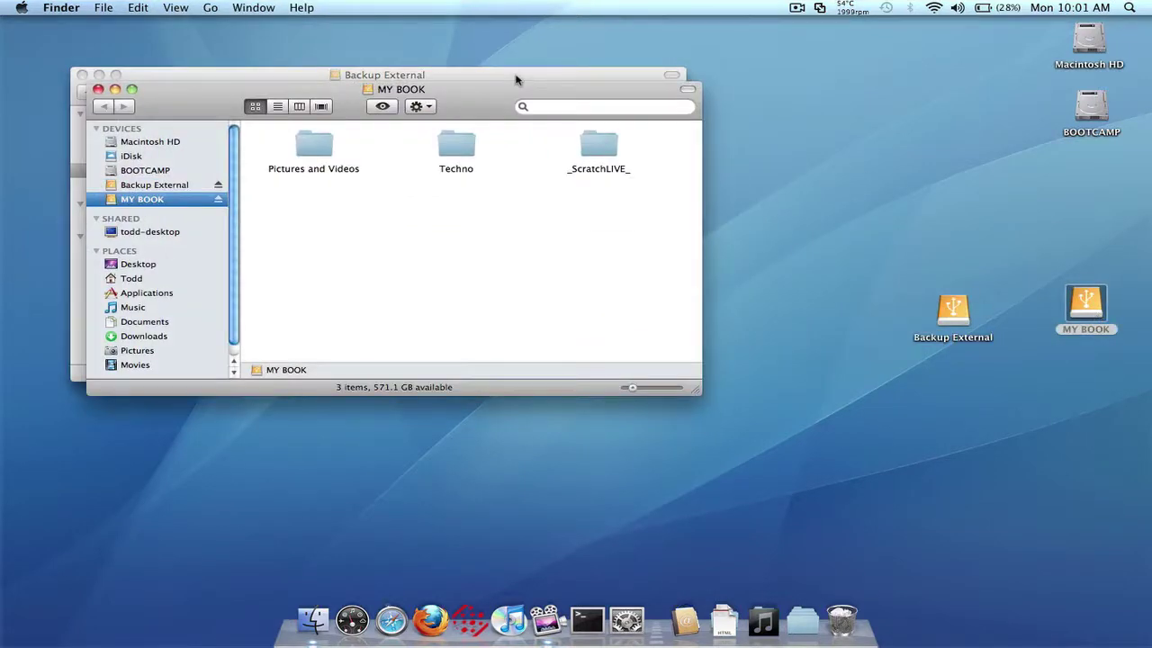
left_click_drag(478, 93, 453, 244)
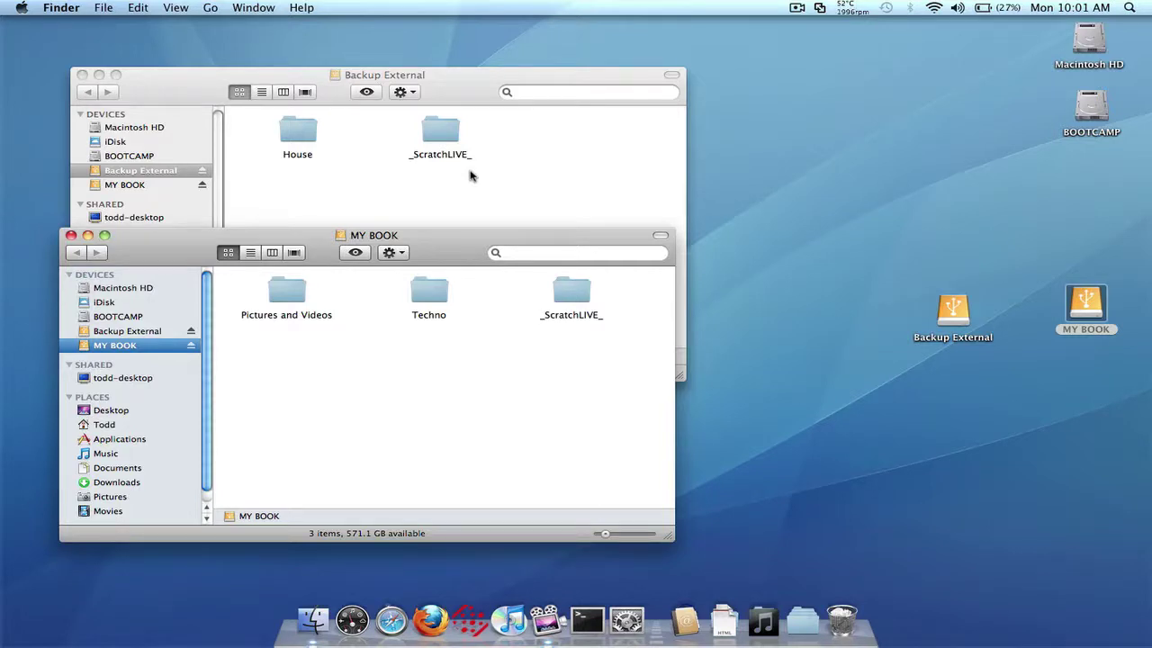
left_click(458, 95)
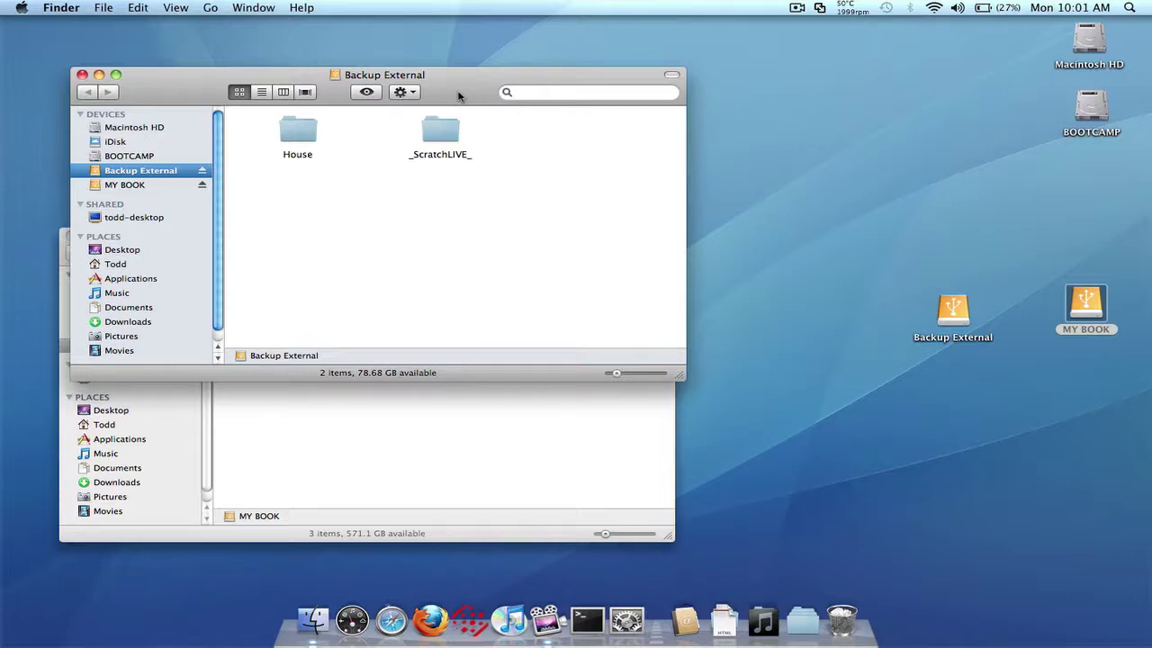
left_click(399, 429)
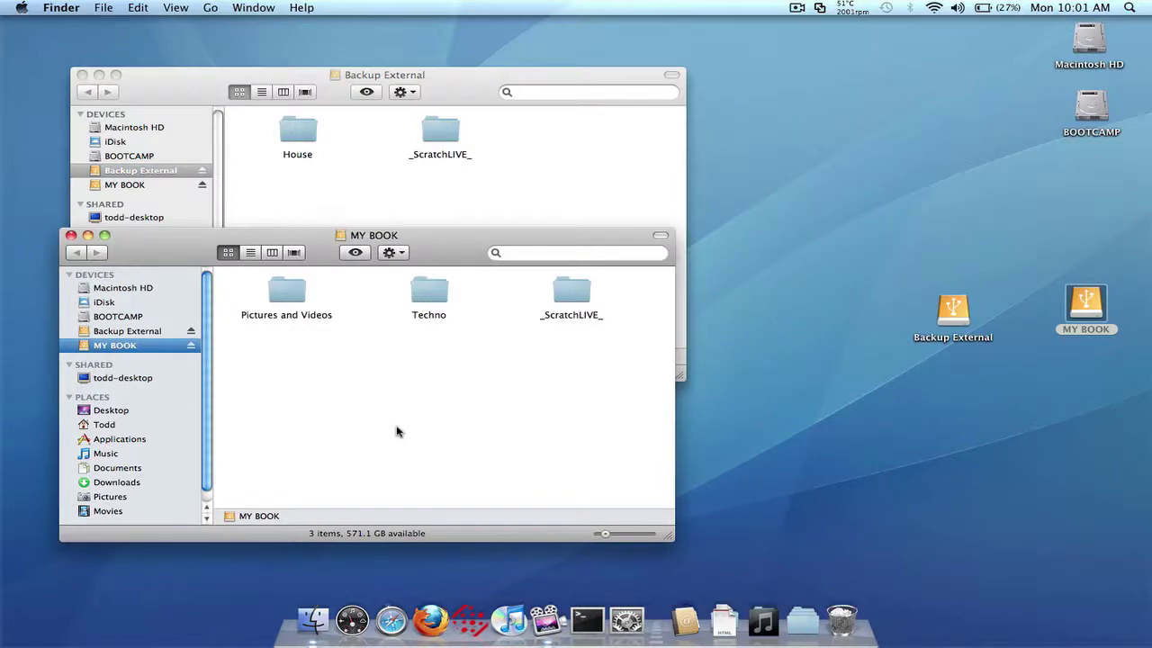
- Copy the _ScratchLIVE_ folder from the Backup External drive into the Music folder
left_click(440, 140)
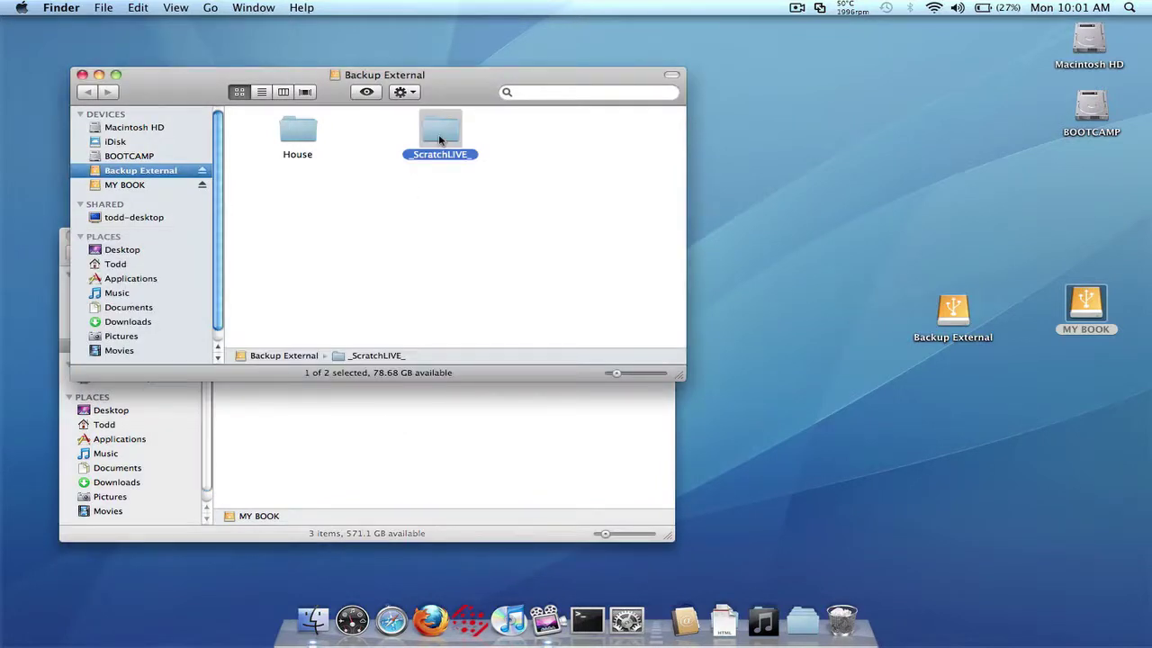
right_click(440, 139)
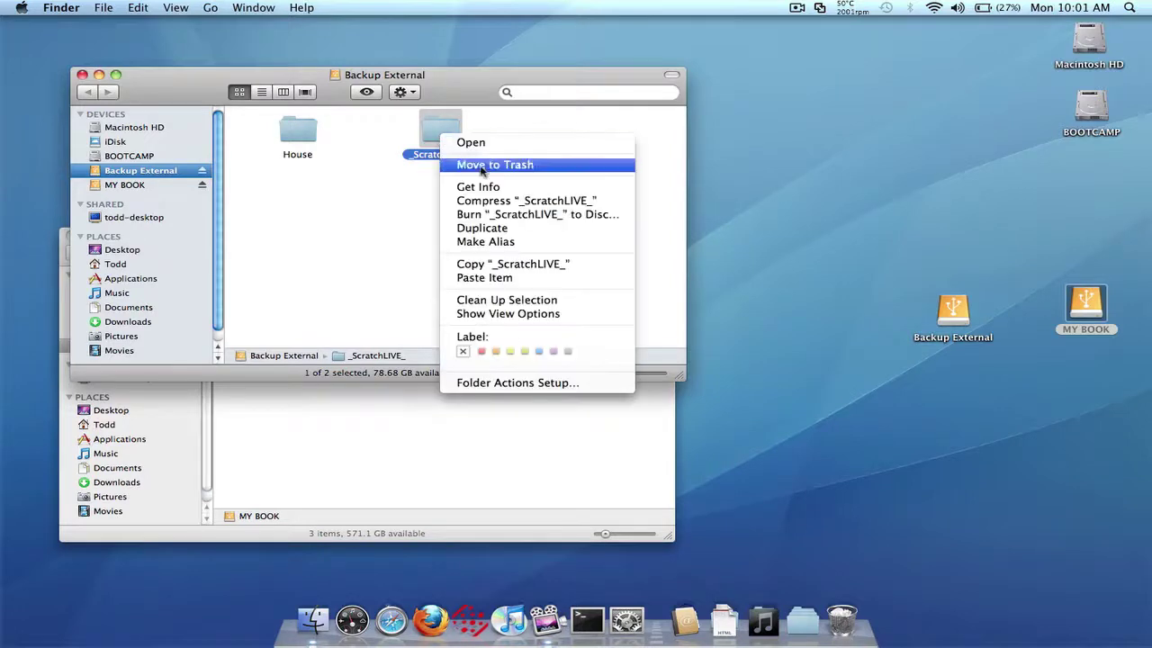
left_click(487, 265)
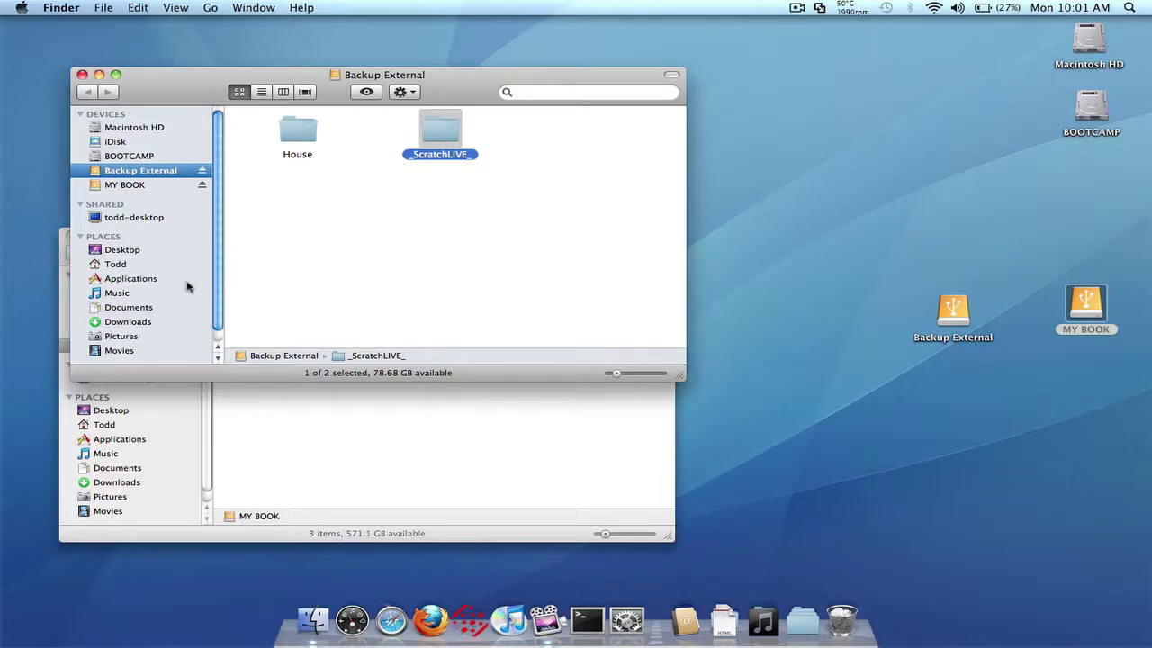
left_click(118, 293)
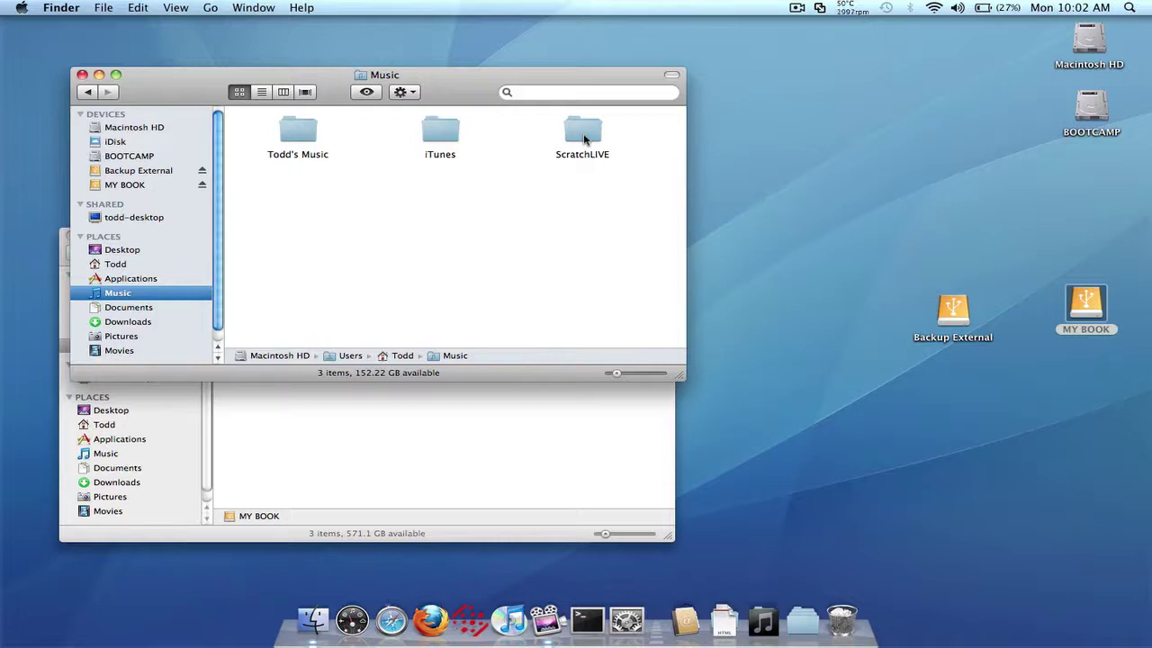
right_click(451, 213)
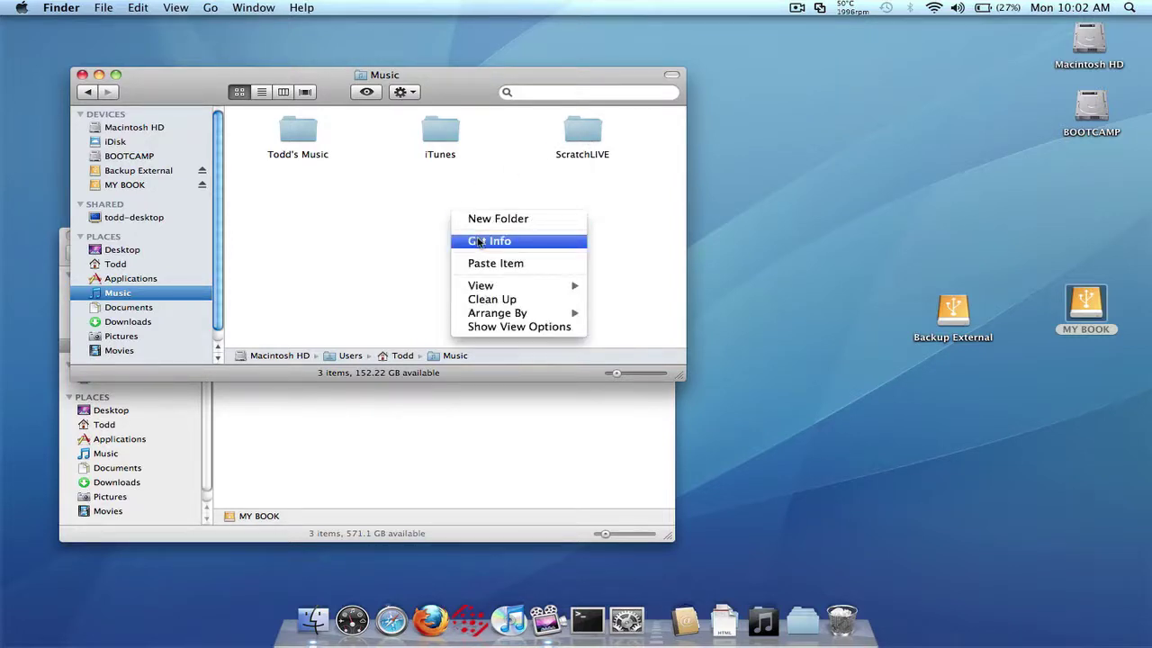
left_click(489, 262)
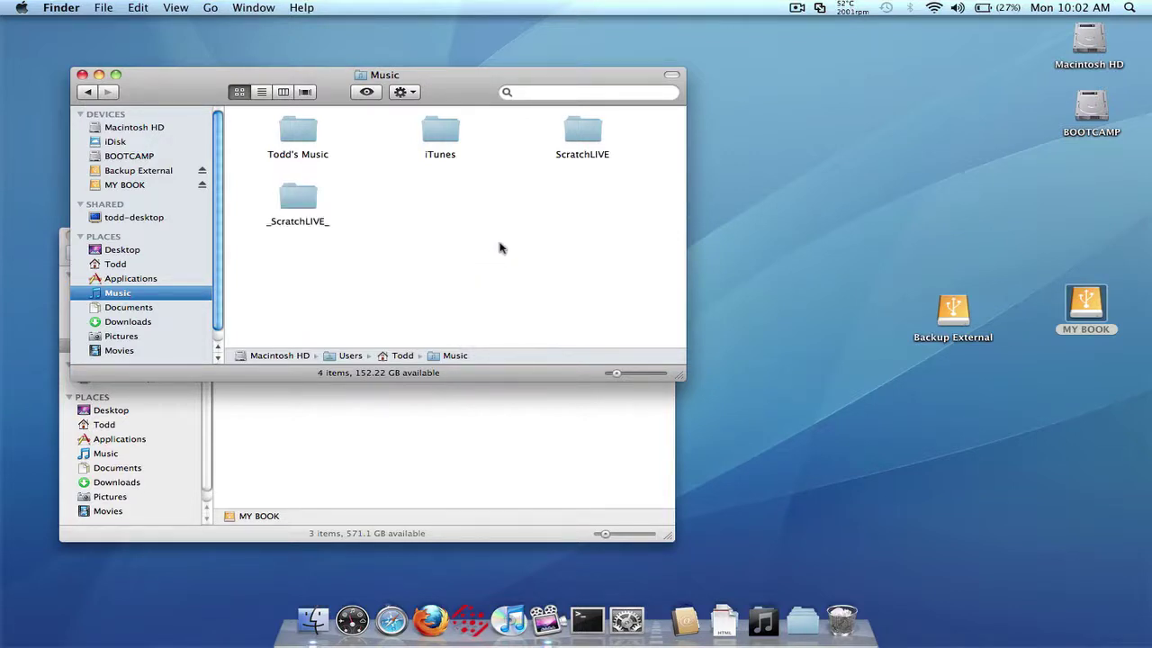
- Rename the original ScratchLIVE folder in Music to ScratchLIVE-old
left_click(582, 154)
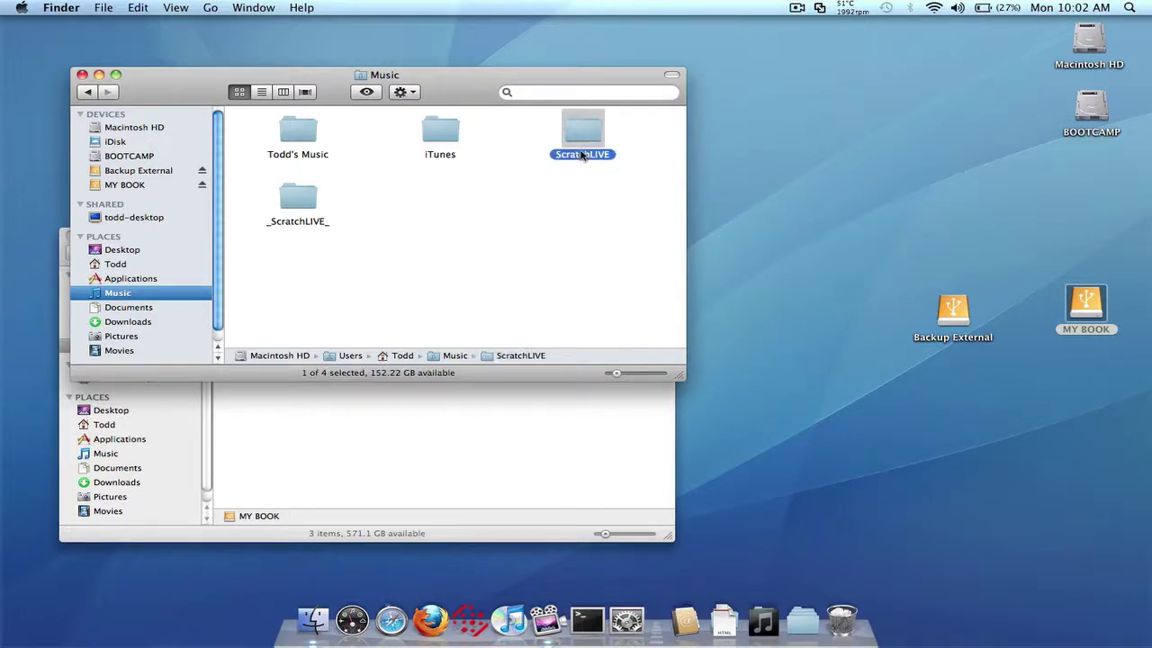
left_click(582, 154)
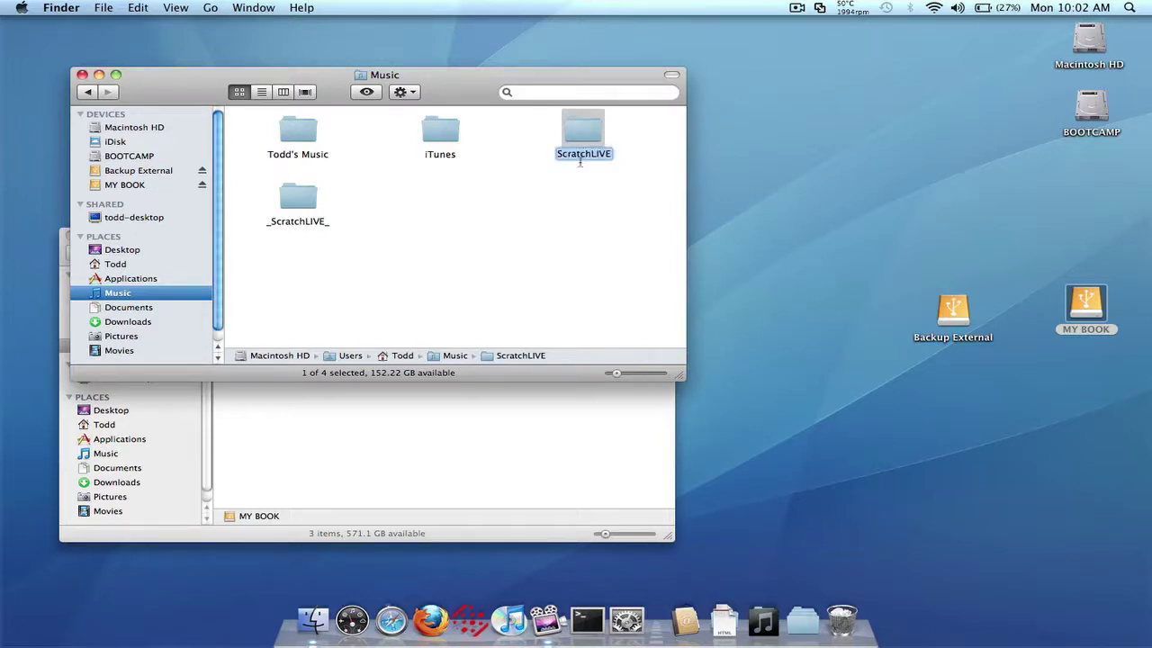
key("Right")
type("-old")
key("Return")
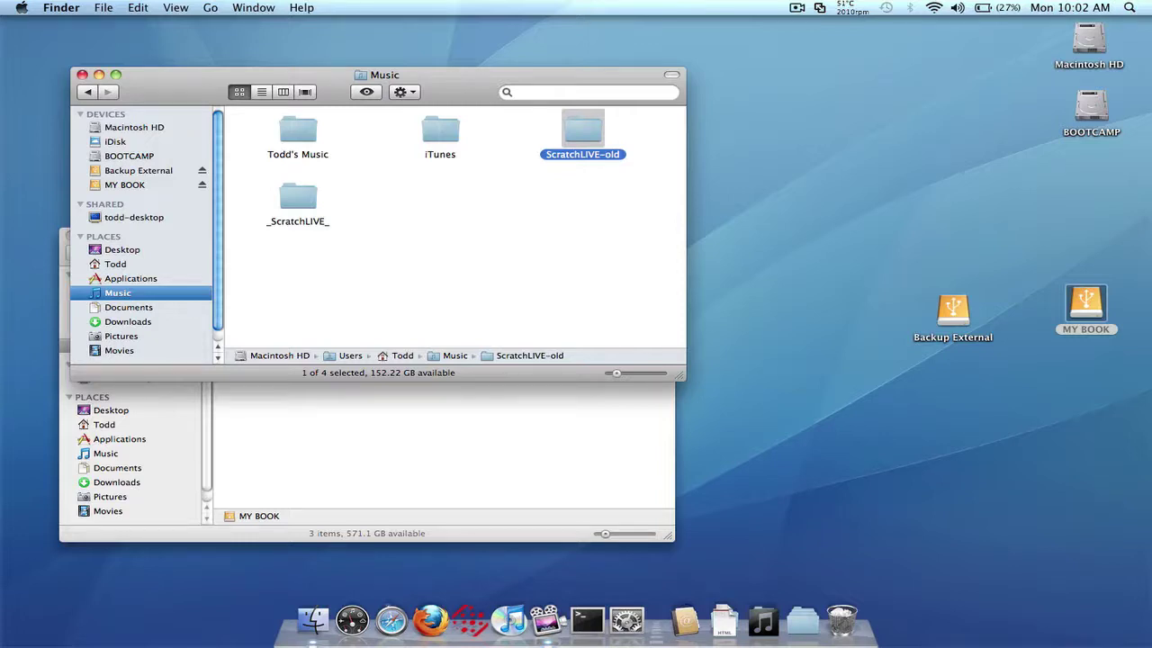
- Examine the contents of the ScratchLIVE-old folder and of the Backup External drive
double_click(576, 129)
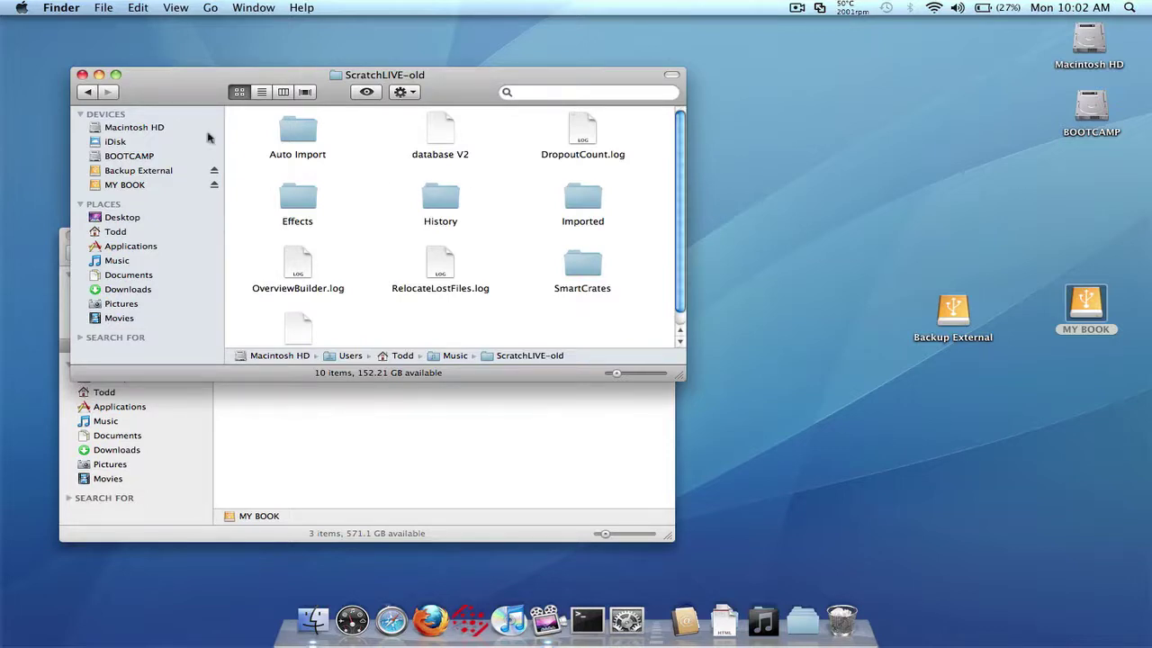
left_click(295, 193)
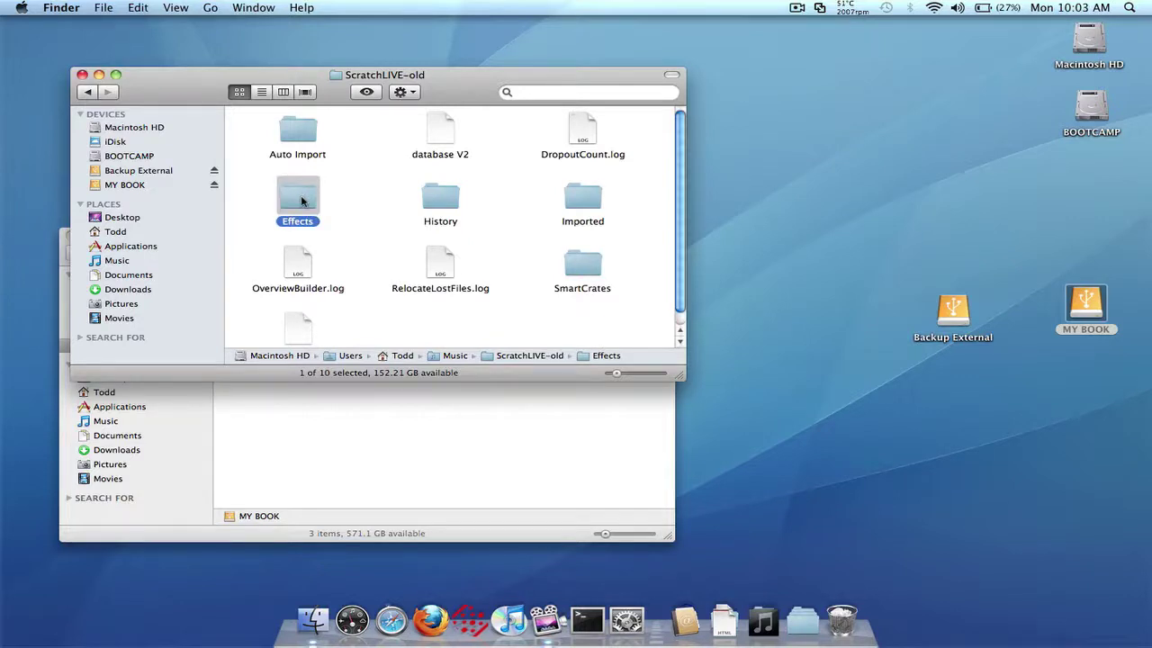
left_click(88, 93)
left_click(310, 201)
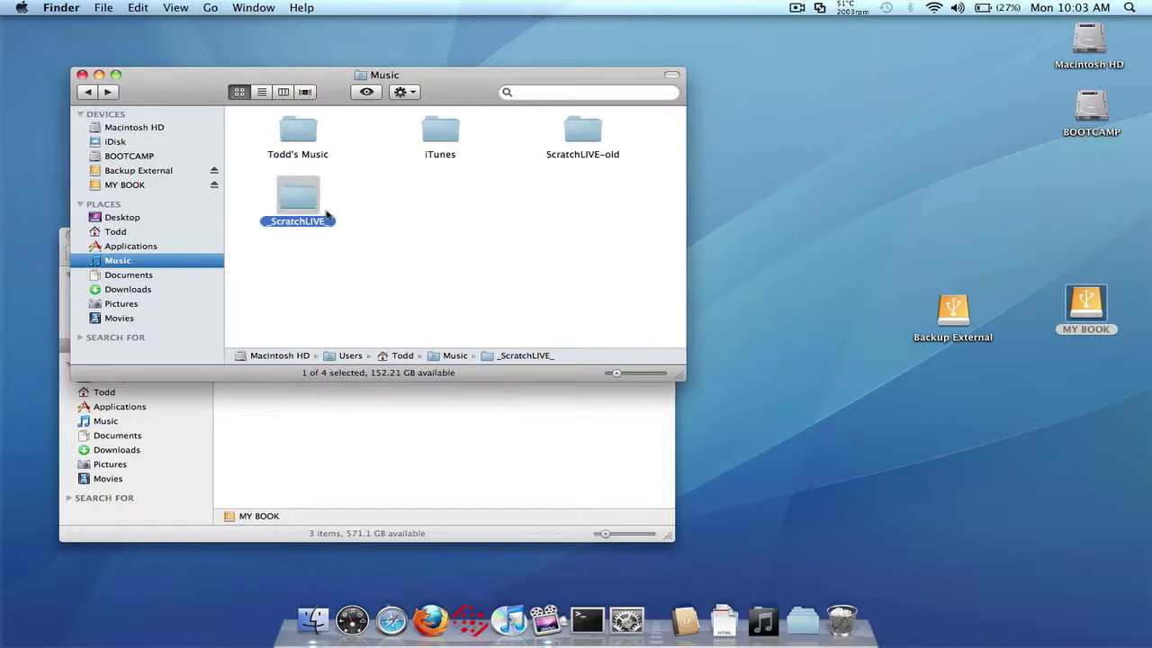
left_click(357, 201)
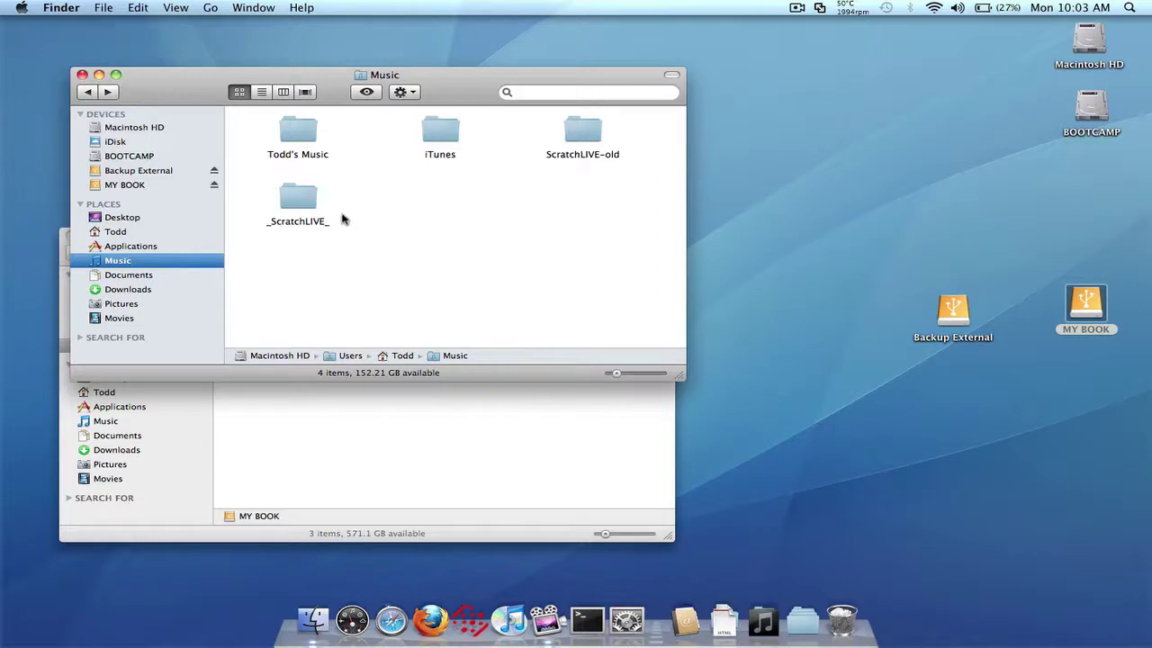
left_click(178, 173)
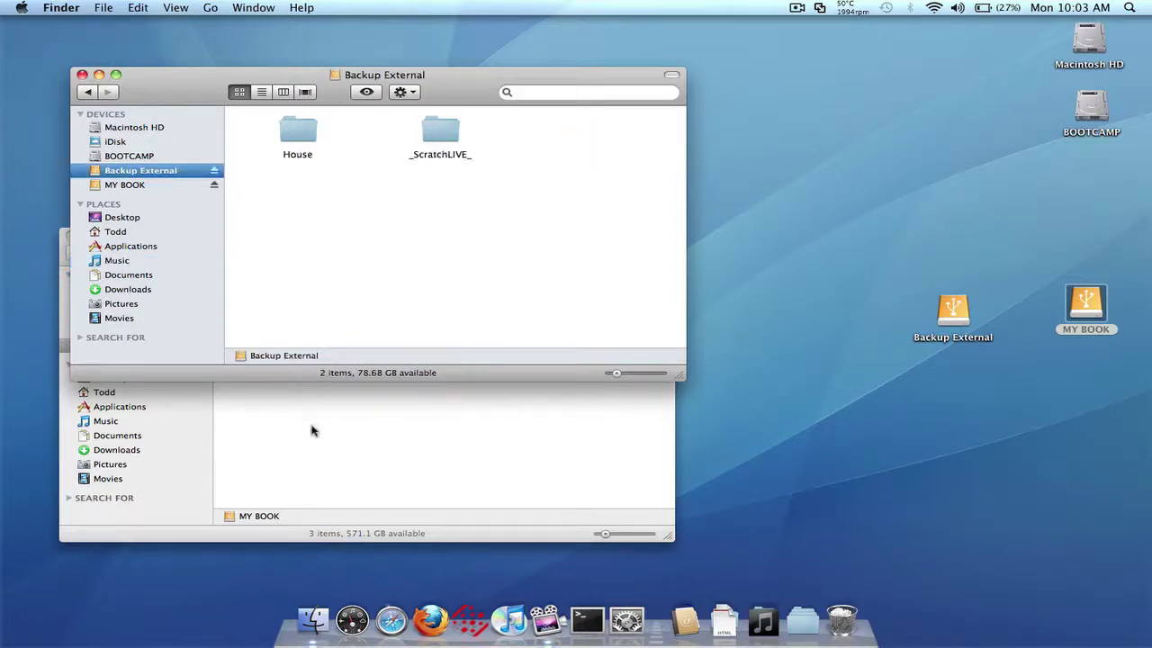
- Rename the copied _ScratchLIVE_ folder in Music to ScratchLIVE, without the underscores
left_click(149, 261)
left_click(300, 215)
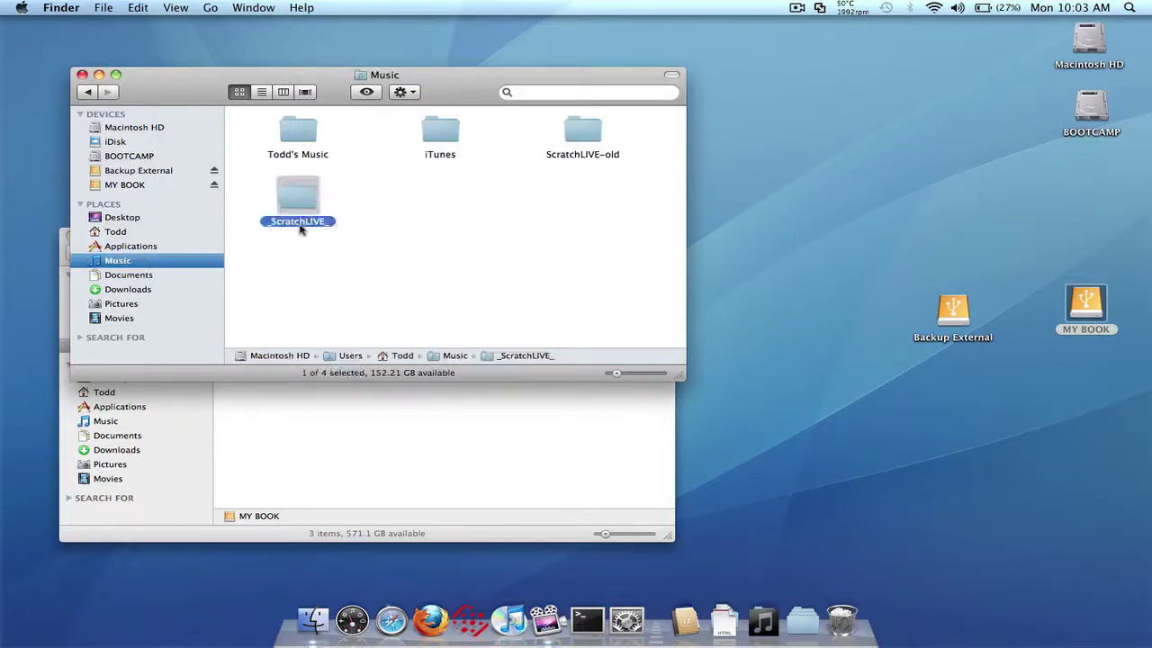
key("Return")
key("BackSpace")
key("BackSpace")
key("Return")
- Copy all the Techno 2010 crate files from the Subcrates folder inside _ScratchLIVE_ on the MY BOOK drive
left_click(132, 187)
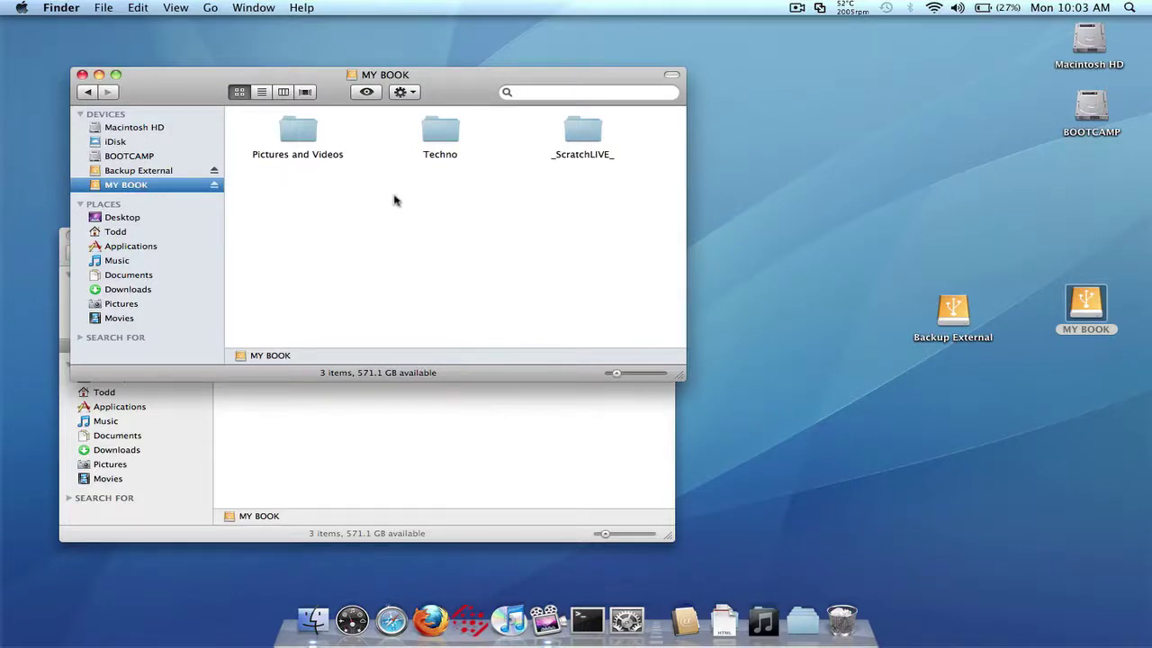
double_click(584, 133)
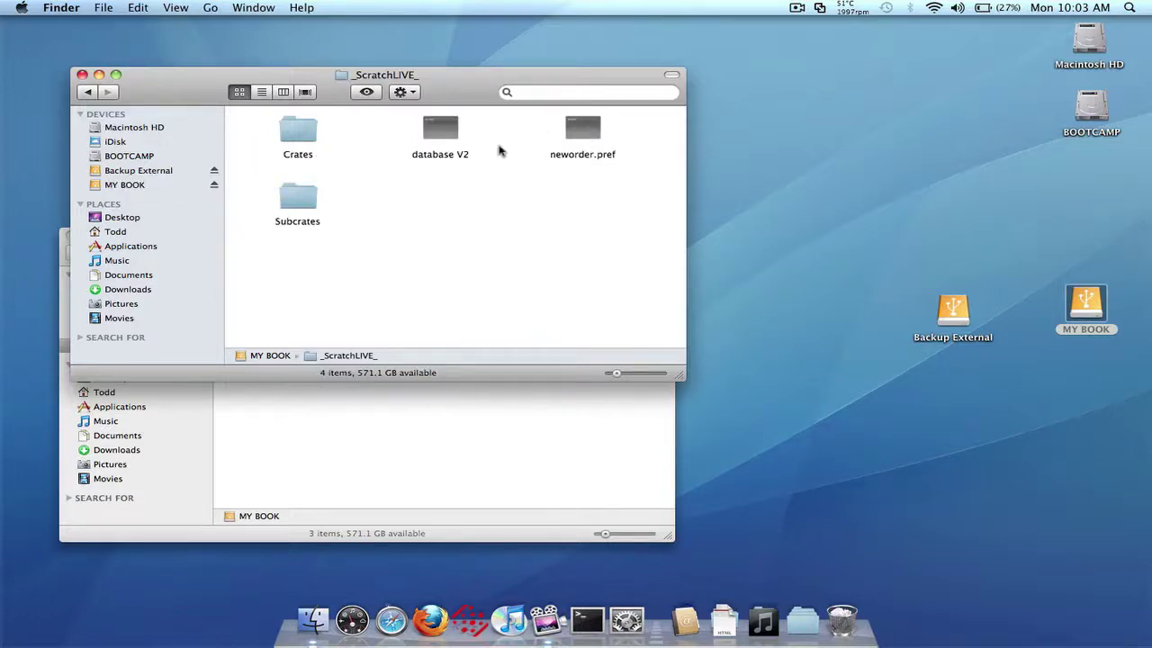
double_click(304, 198)
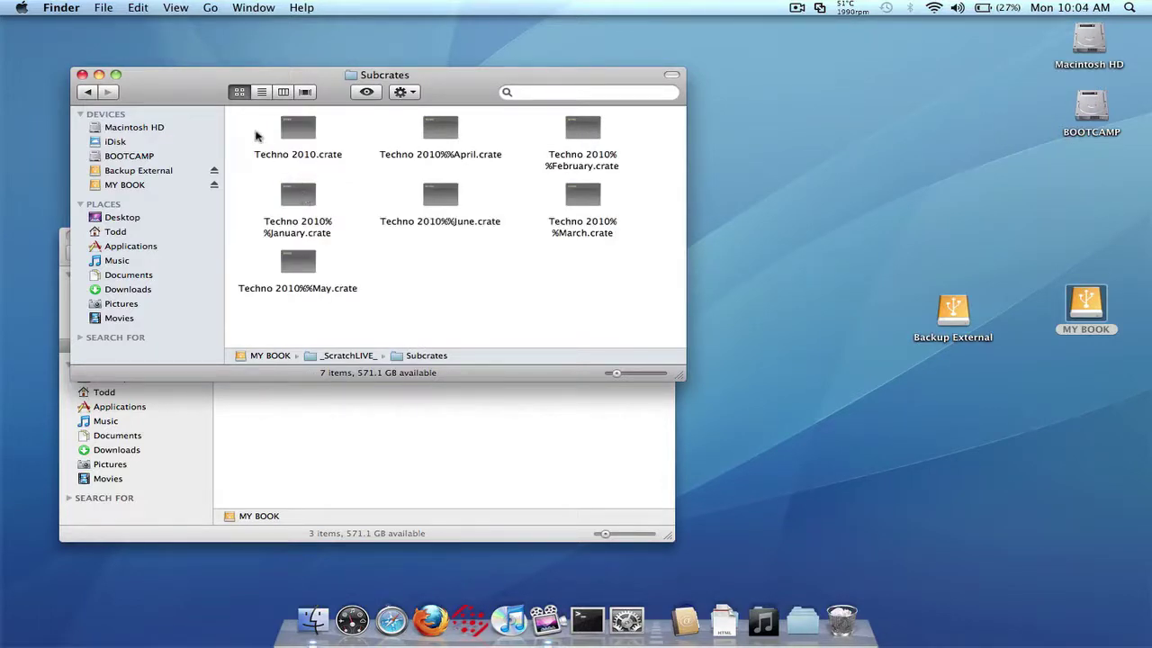
key("super+a")
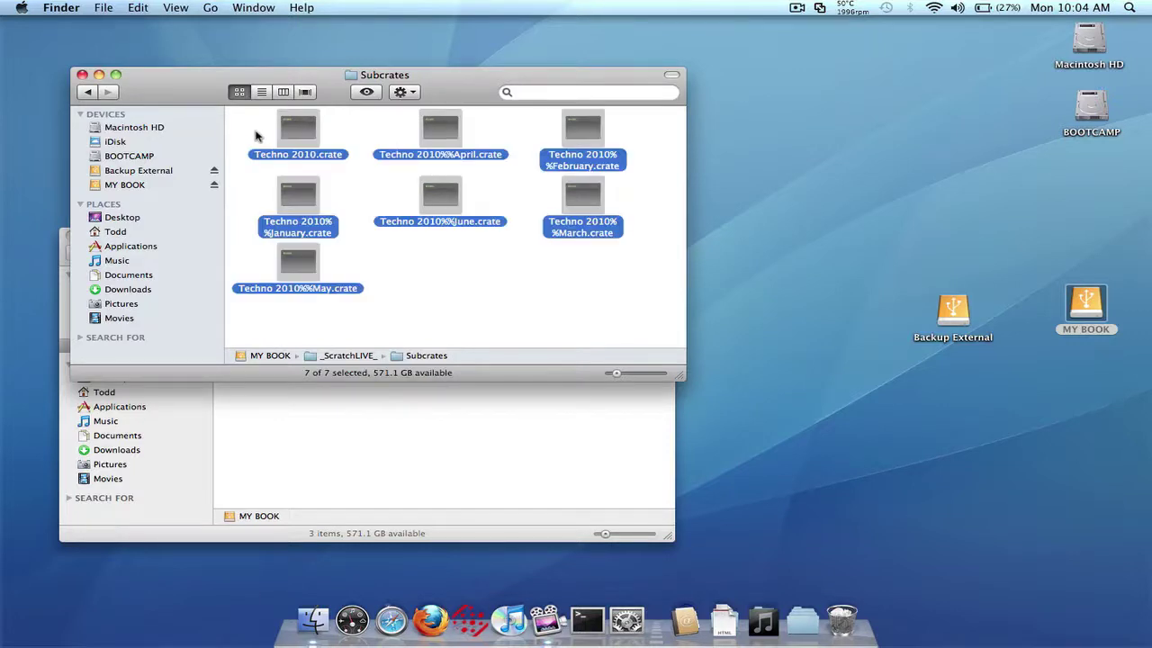
right_click(300, 133)
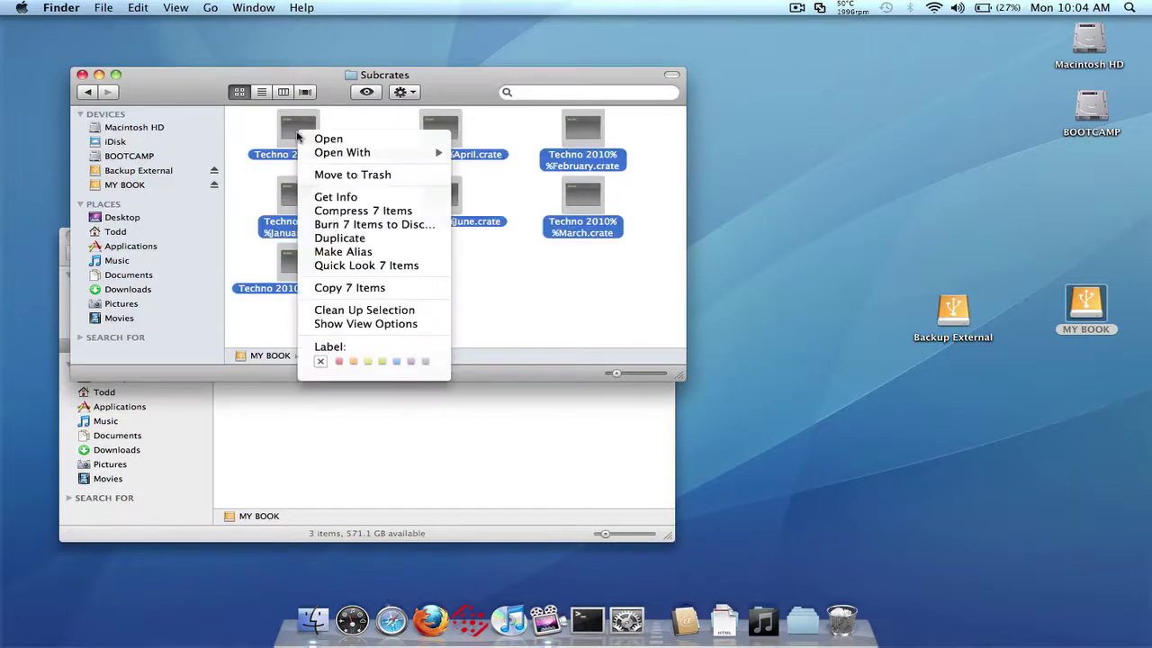
left_click(367, 288)
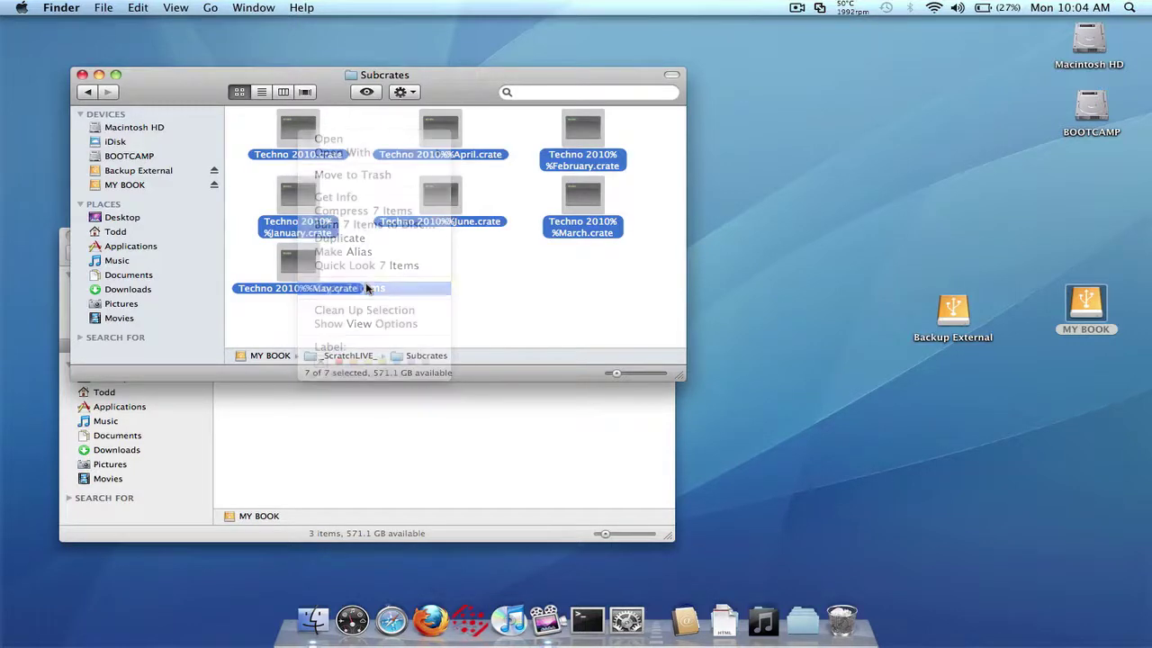
- Paste the copied Techno crate files into the Subcrates folder of ScratchLIVE in Music
left_click(159, 261)
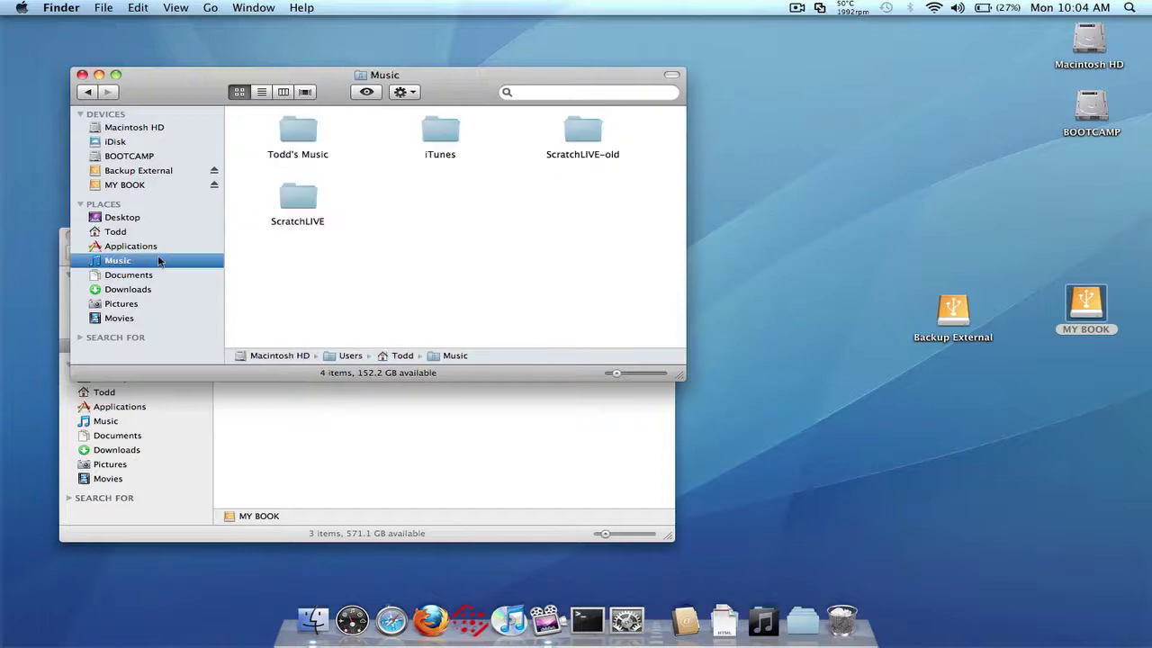
left_click(307, 206)
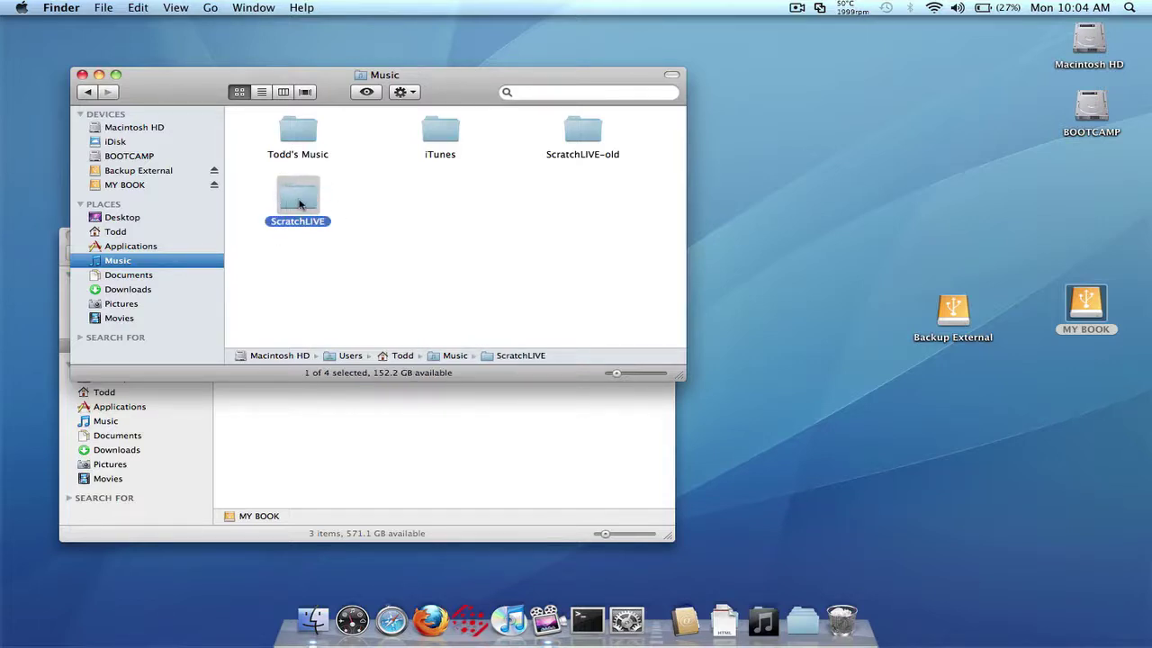
double_click(301, 204)
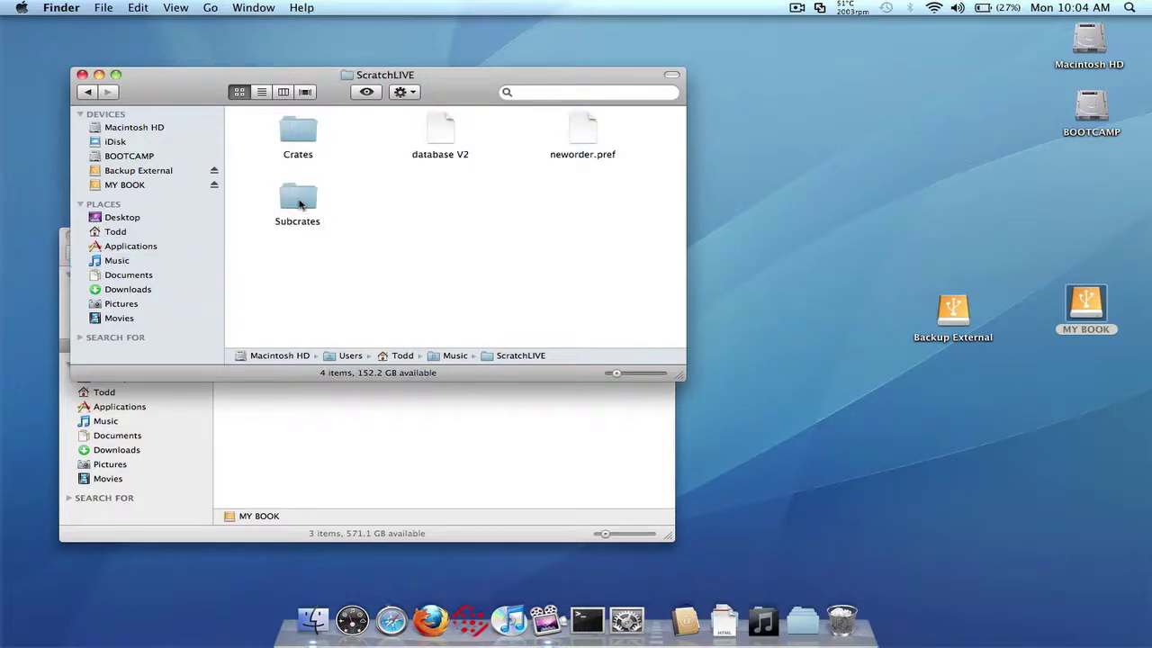
double_click(301, 204)
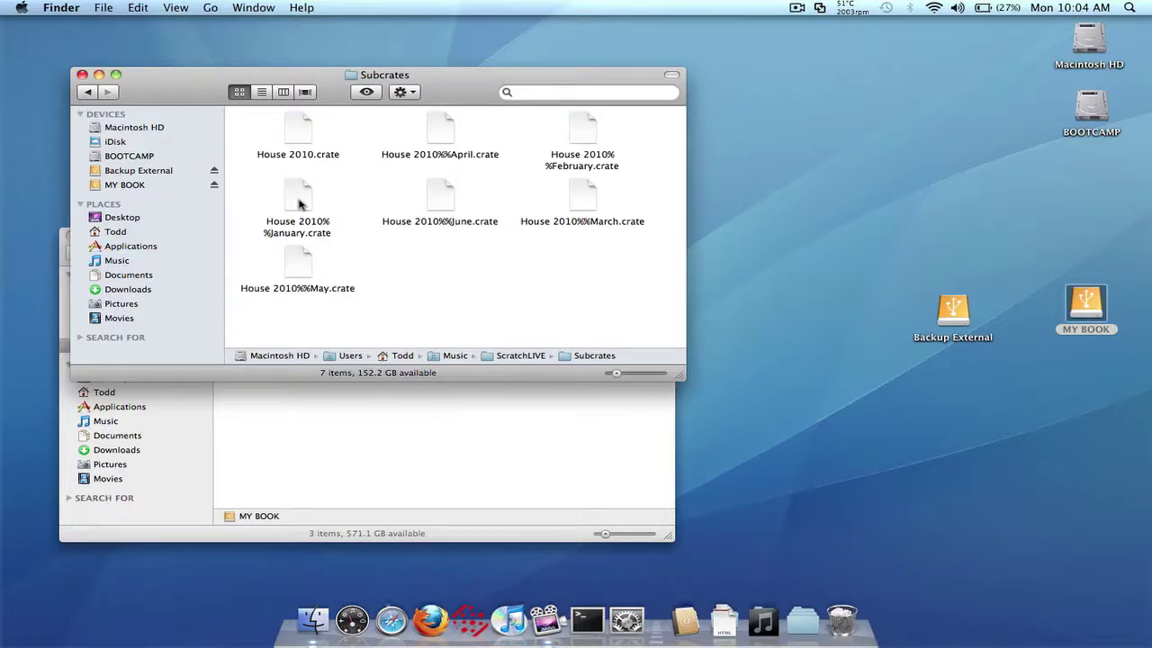
right_click(436, 281)
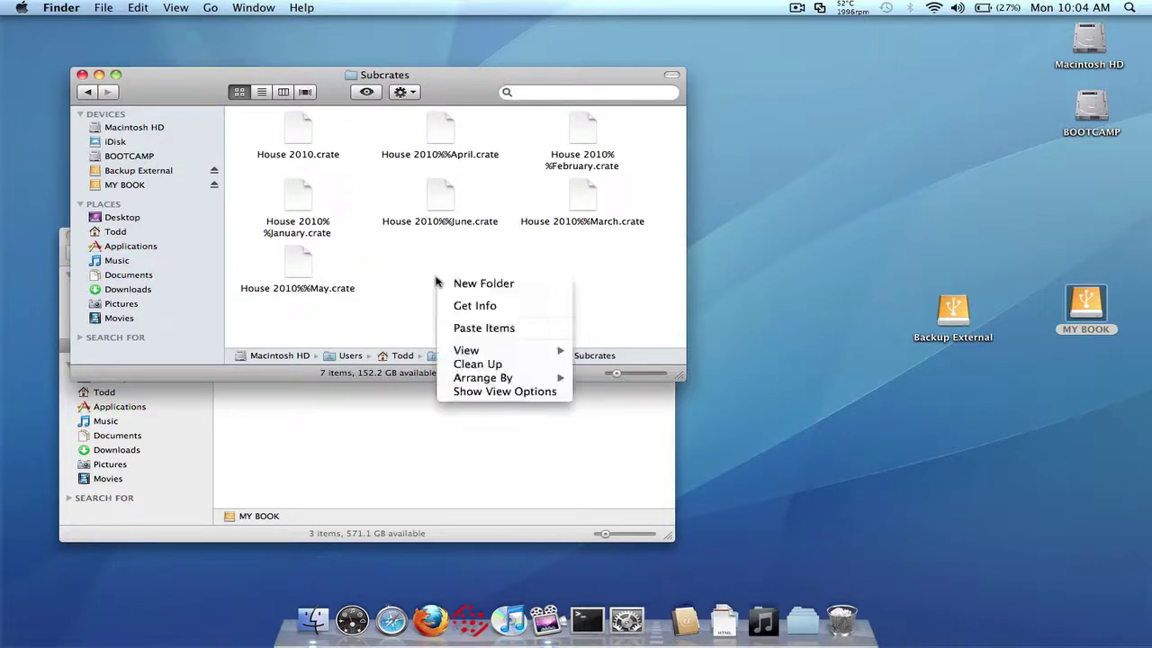
left_click(472, 330)
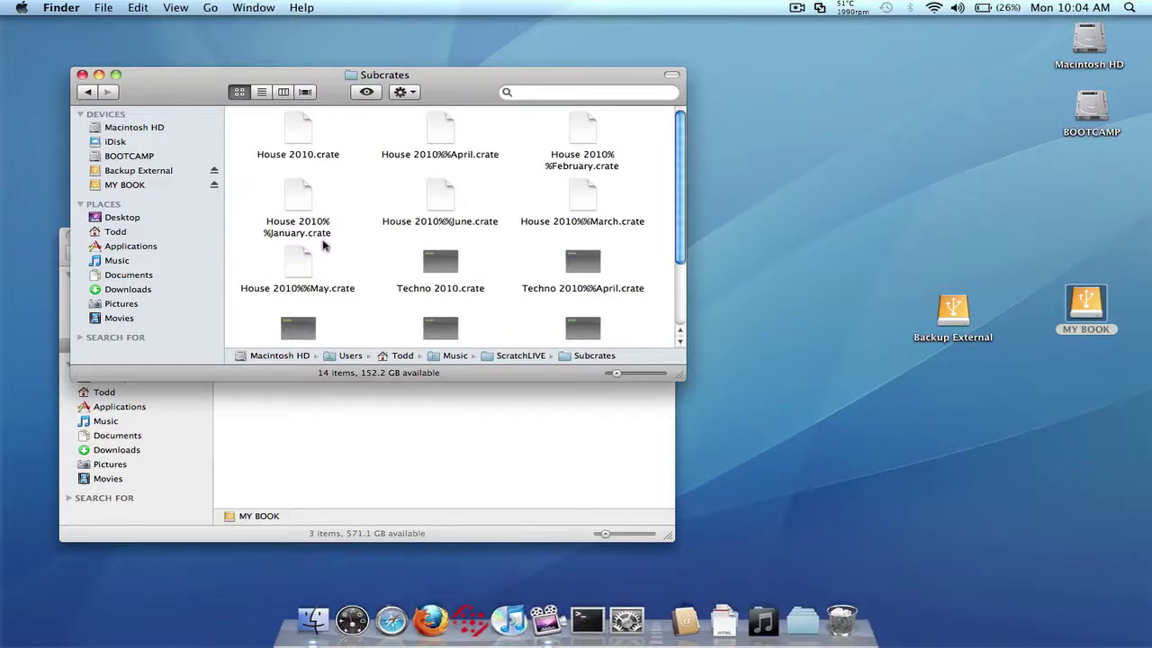
- Launch Scratch Live and check the tracks in the House 2010 and Techno 2010 crates
left_click(467, 635)
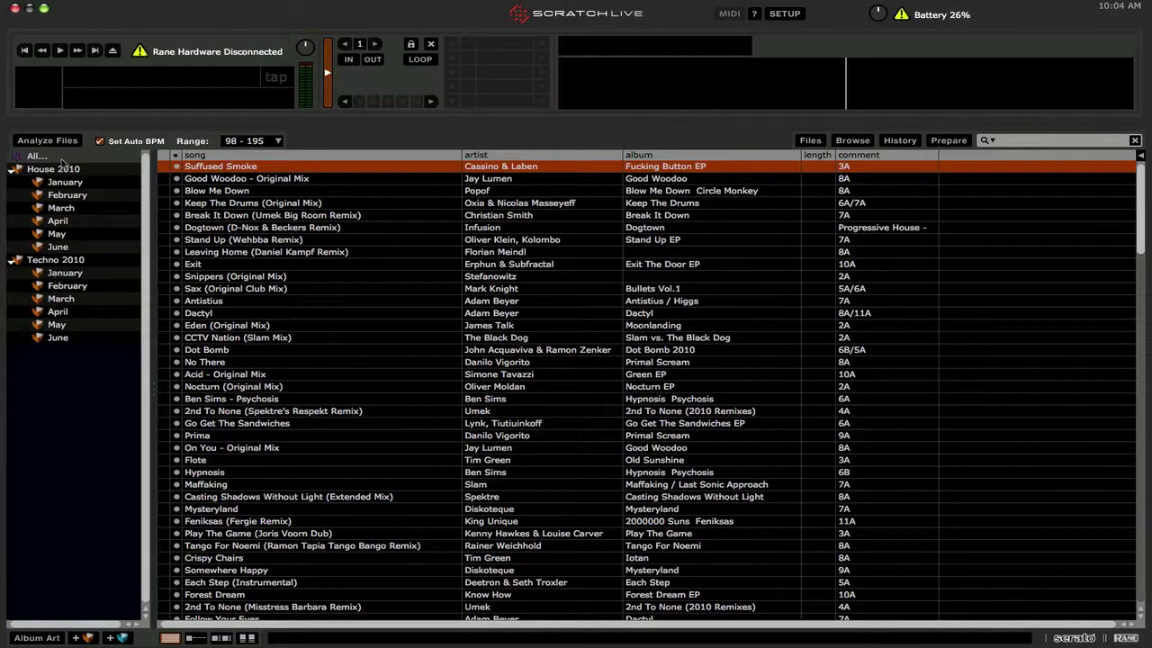
left_click(54, 169)
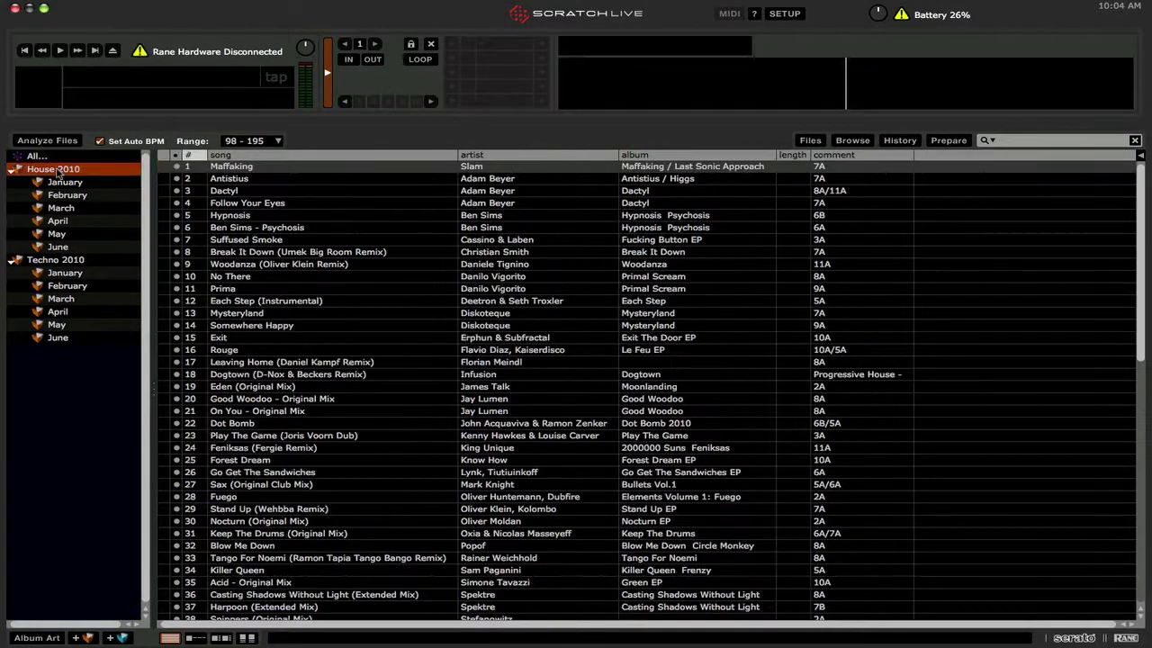
left_click(67, 262)
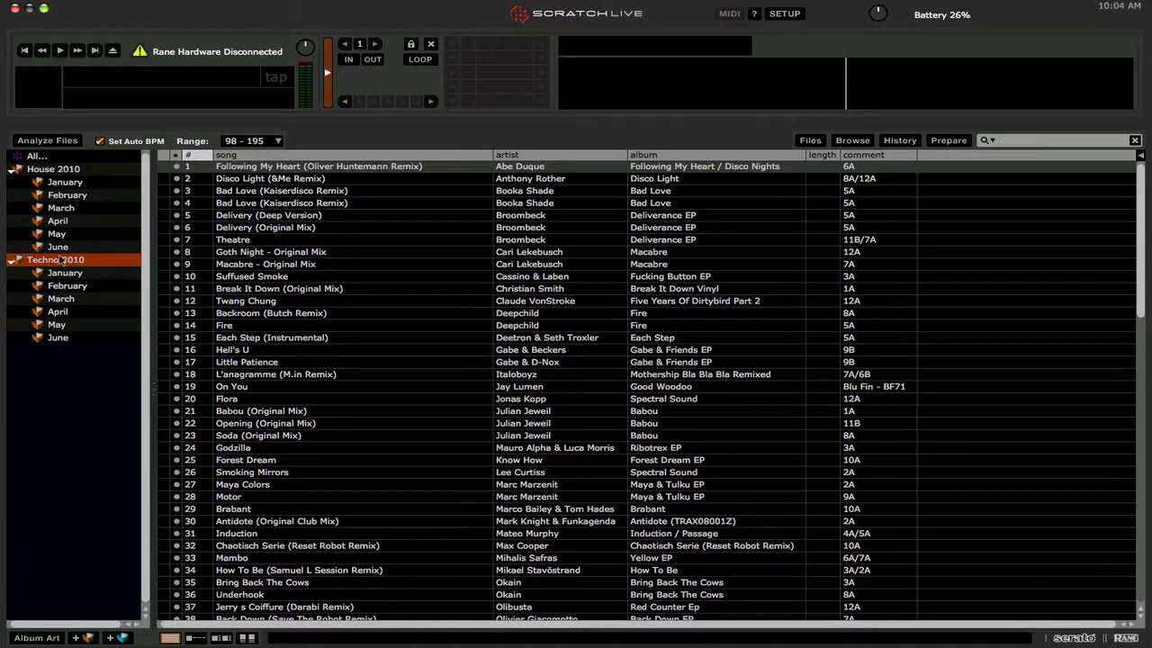
- Exit Scratch Live without backing up the library and copy the House folder from the Backup External drive
left_click(14, 8)
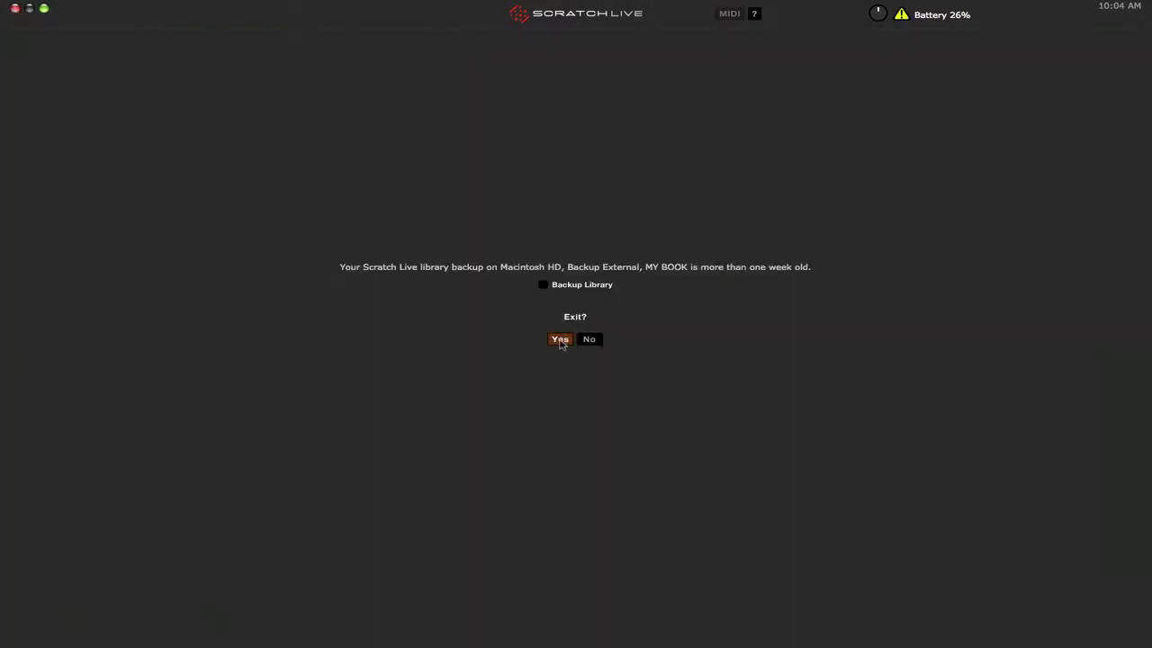
left_click(560, 339)
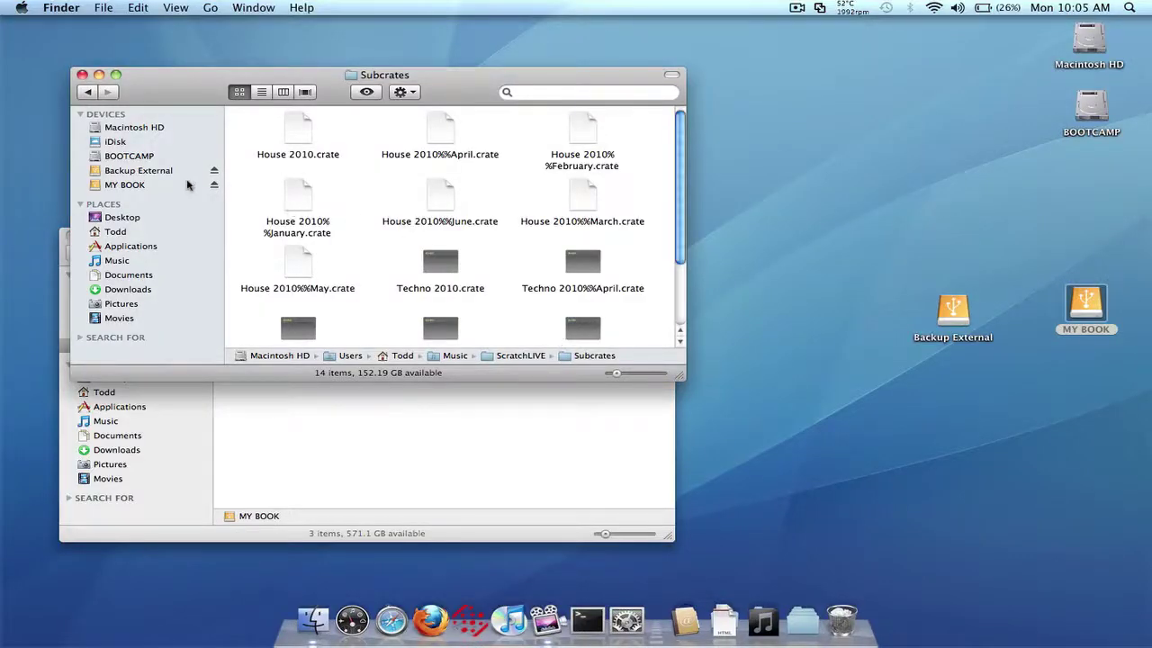
left_click(159, 172)
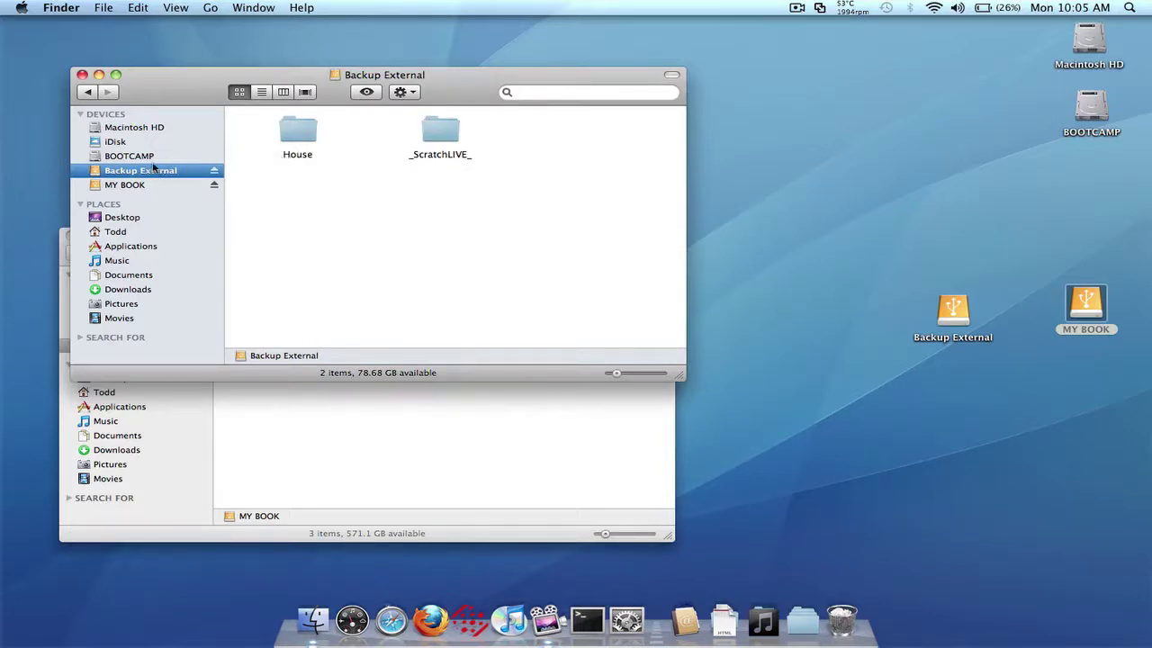
left_click(312, 138)
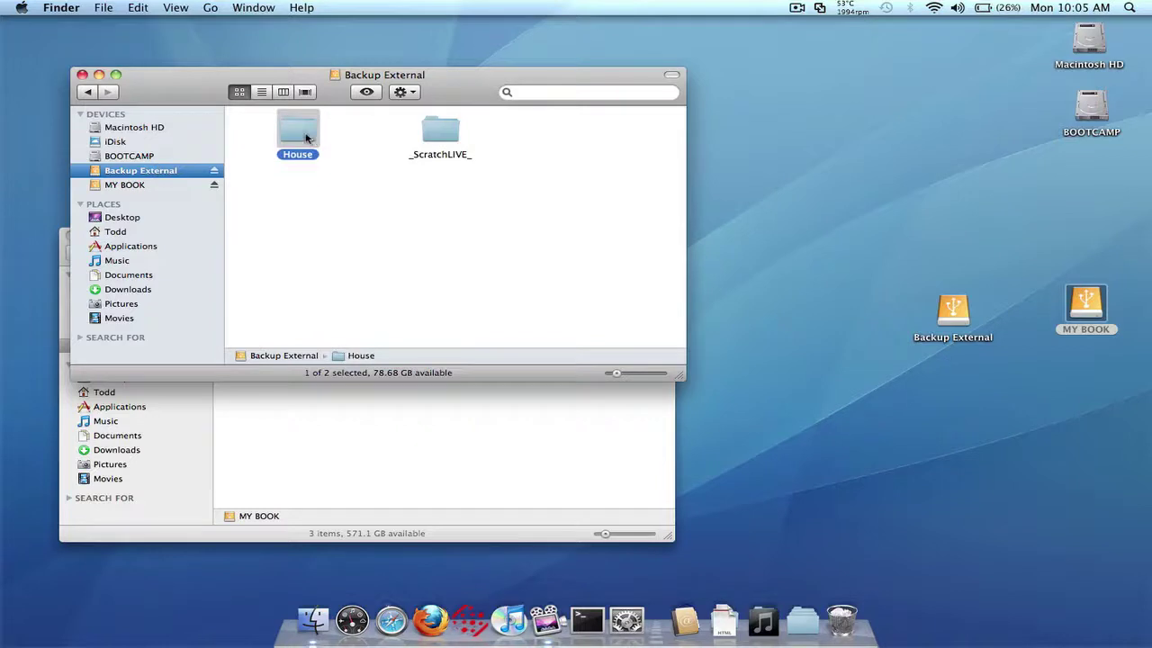
right_click(314, 137)
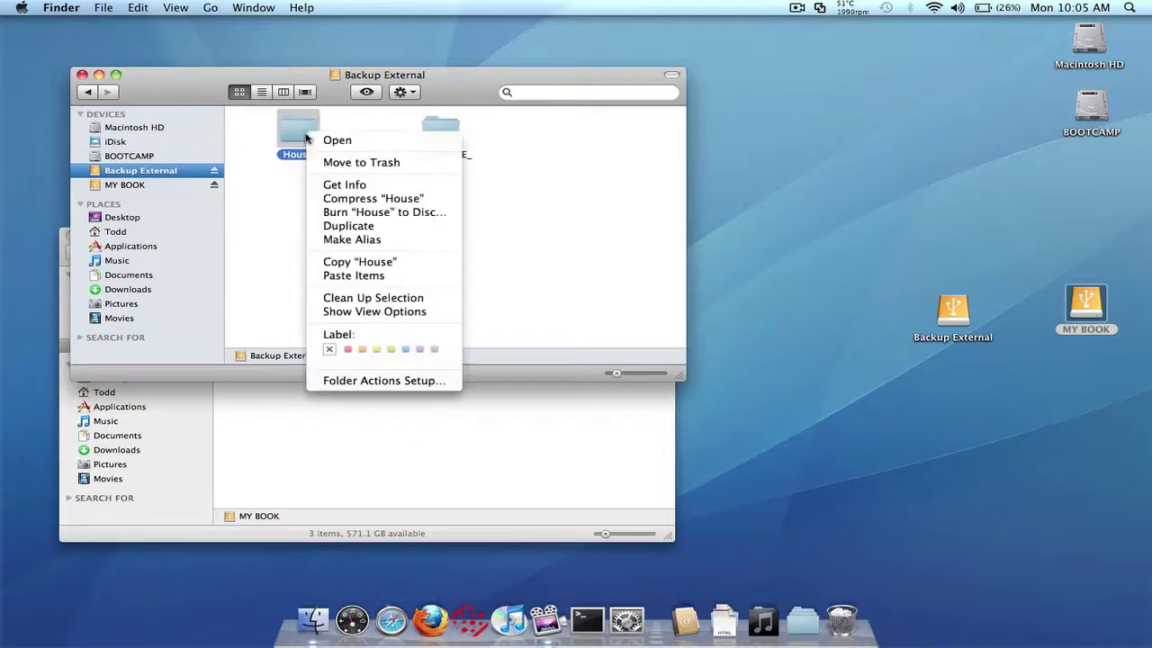
left_click(354, 261)
- Paste the copied House folder into the Music folder on the internal drive
left_click(128, 422)
left_click(122, 423)
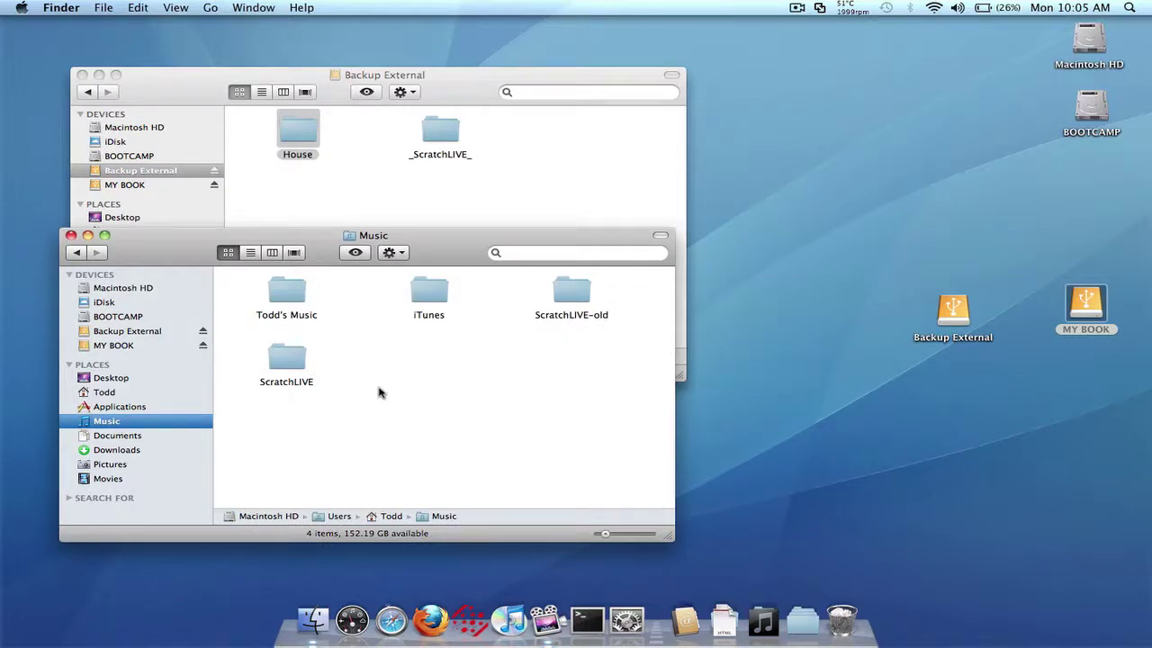
right_click(407, 388)
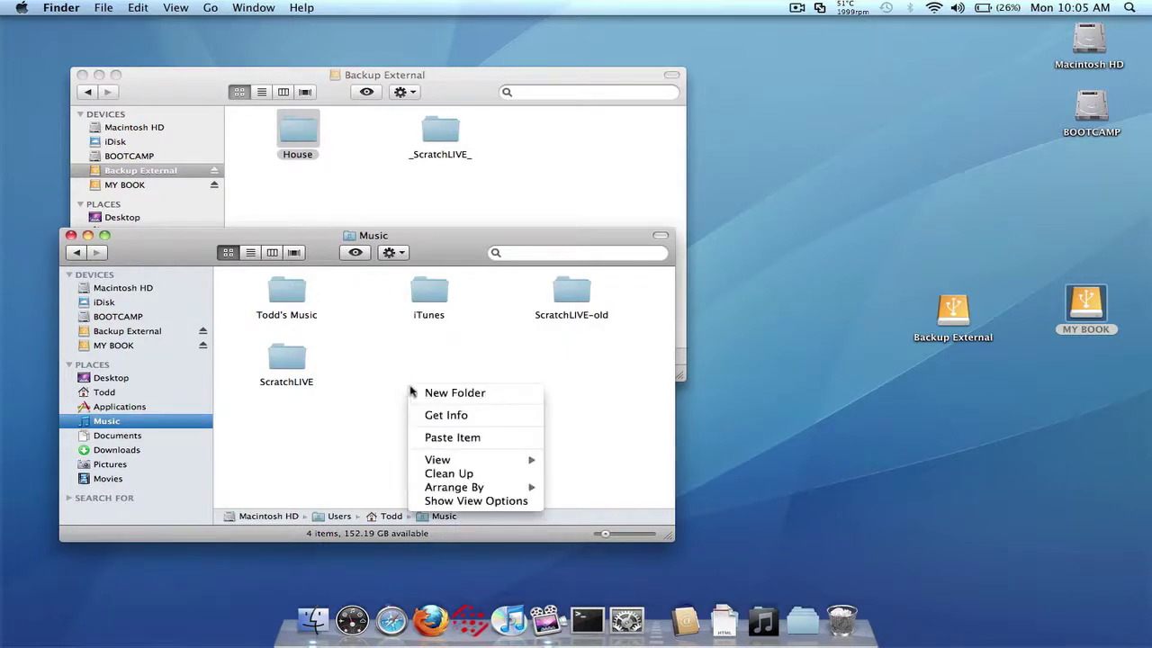
left_click(485, 439)
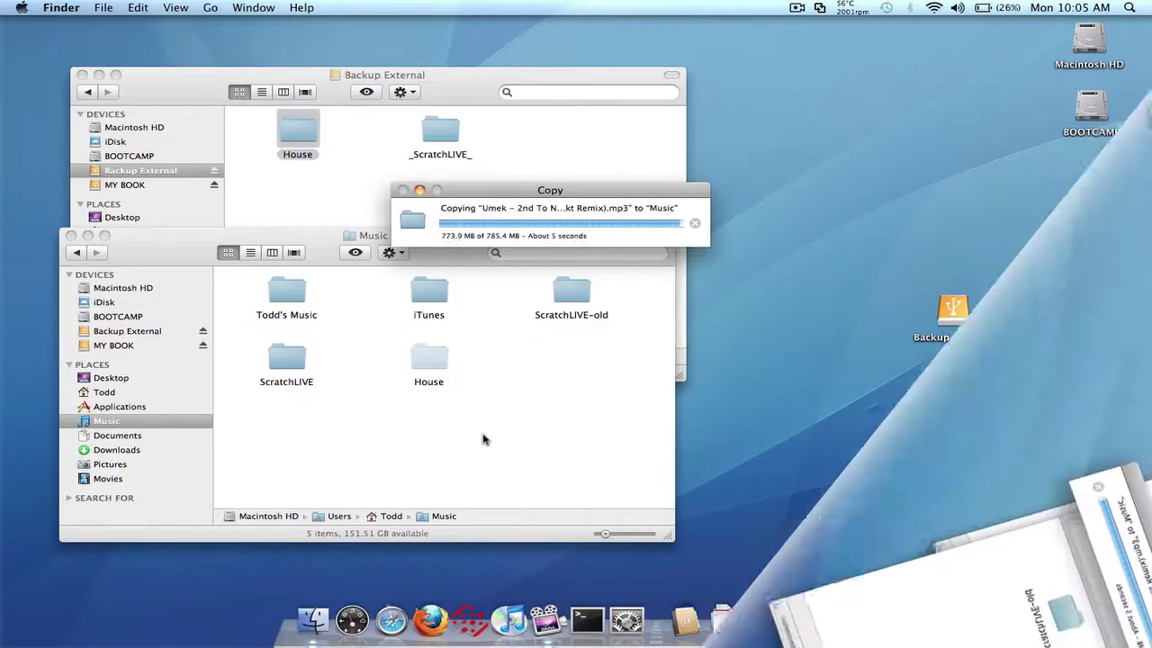
- Copy the Techno folder from the MY BOOK drive
left_click(353, 176)
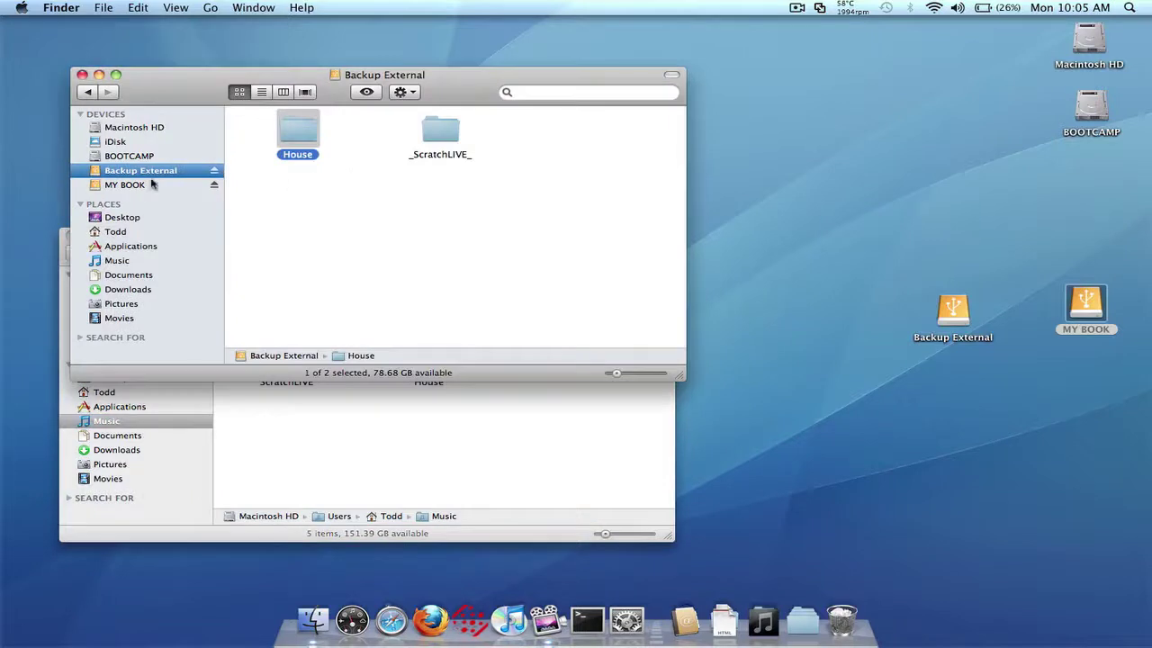
left_click(126, 184)
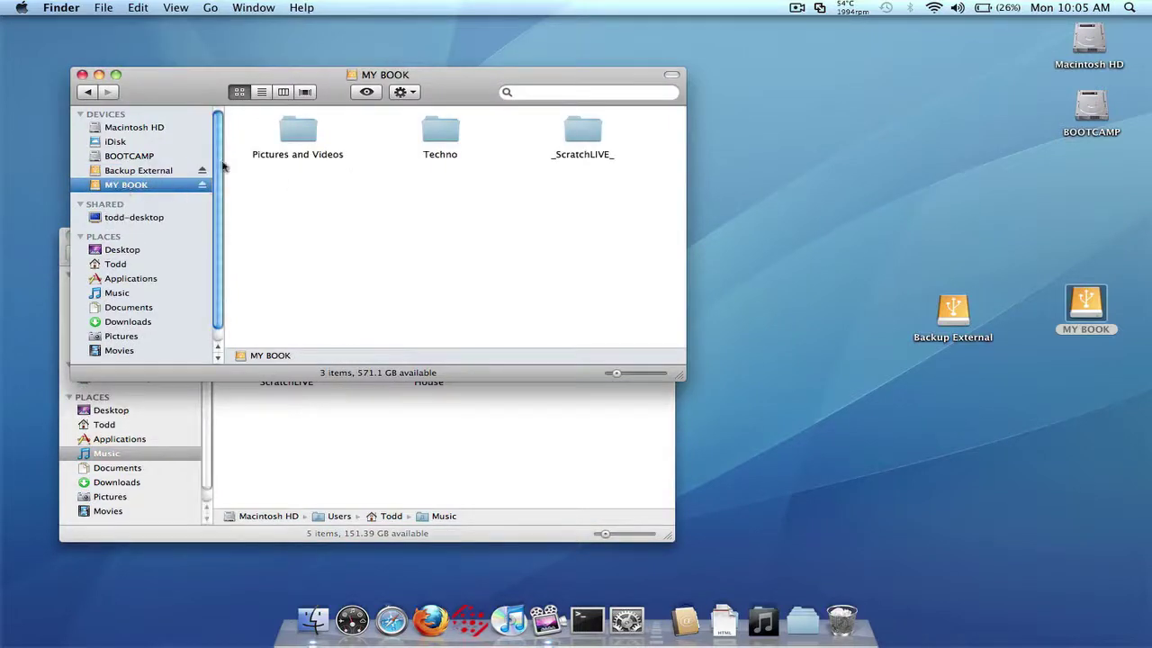
left_click(446, 134)
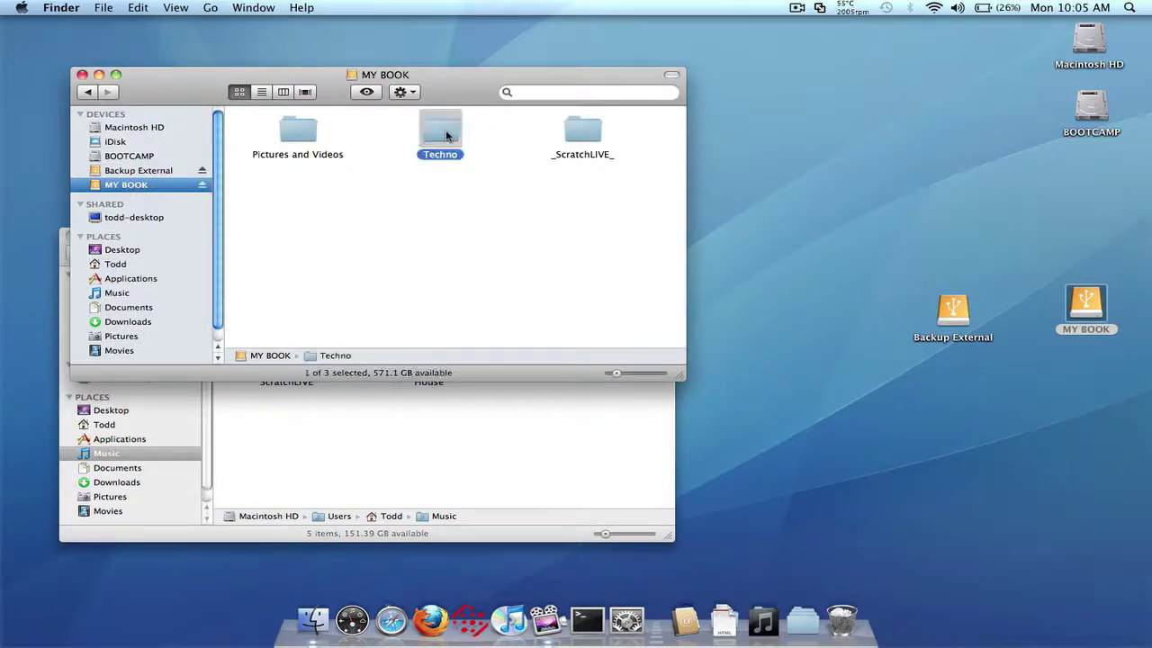
right_click(446, 134)
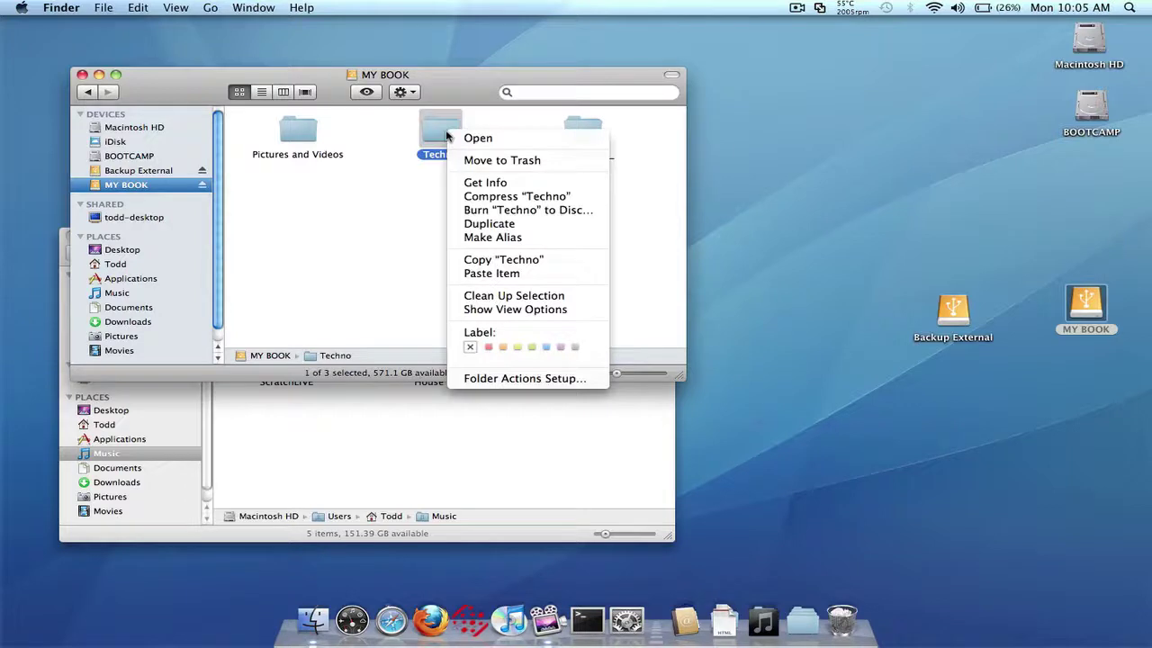
left_click(480, 261)
- Paste the copied Techno folder into the Music folder on the internal drive
left_click(177, 438)
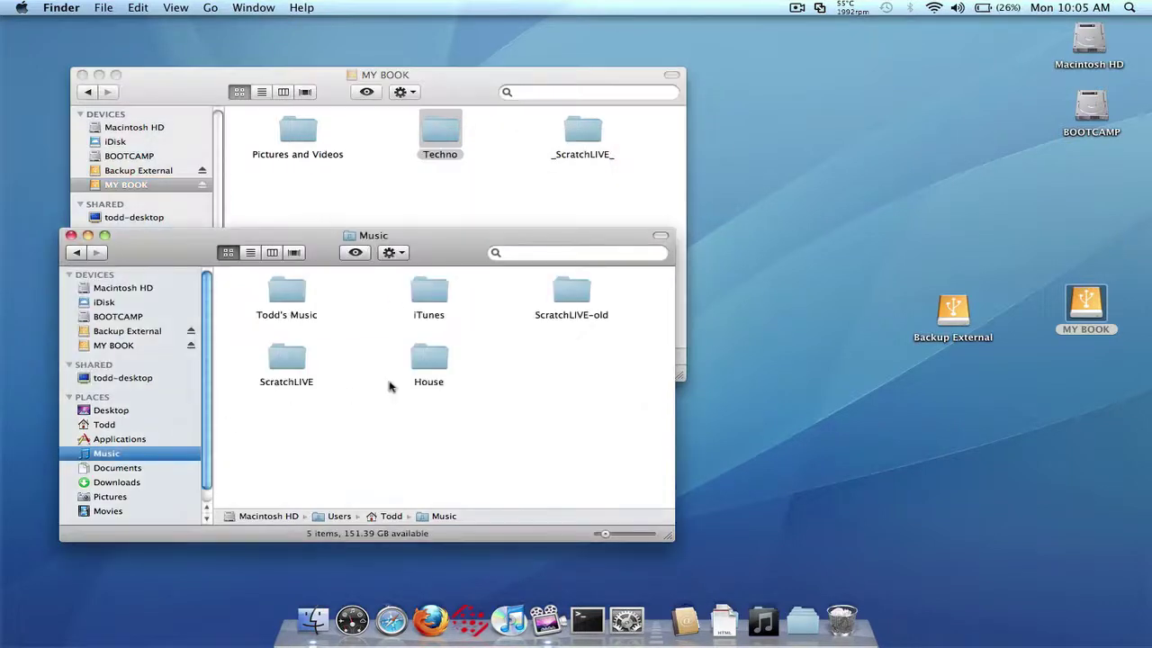
left_click_drag(432, 254, 413, 141)
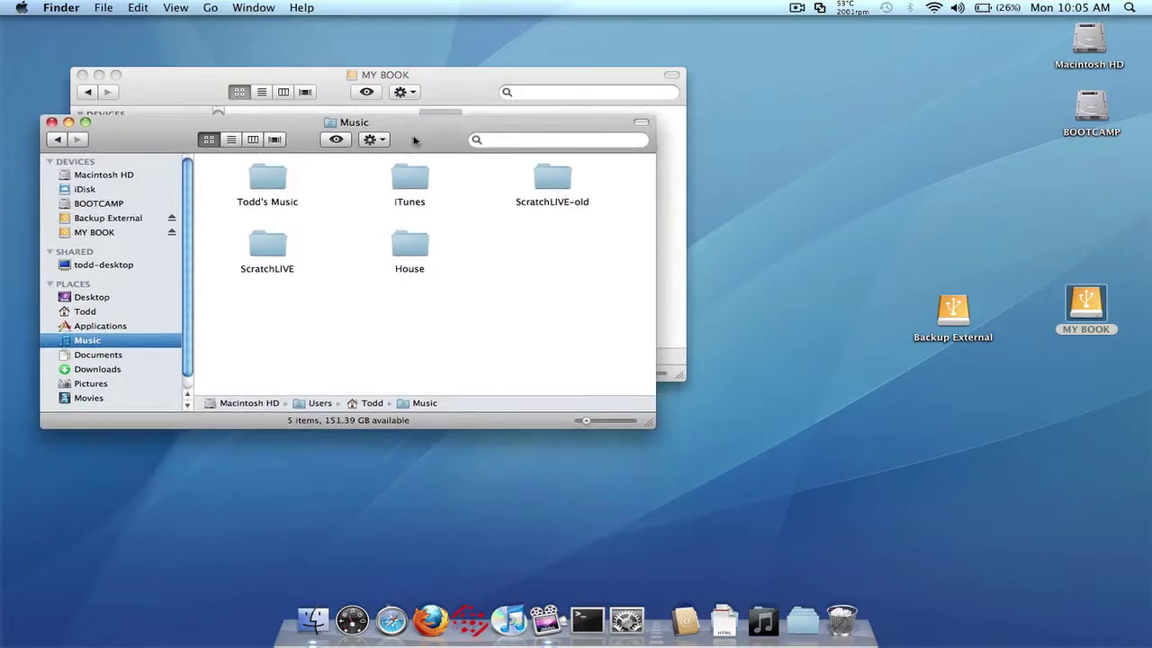
right_click(483, 280)
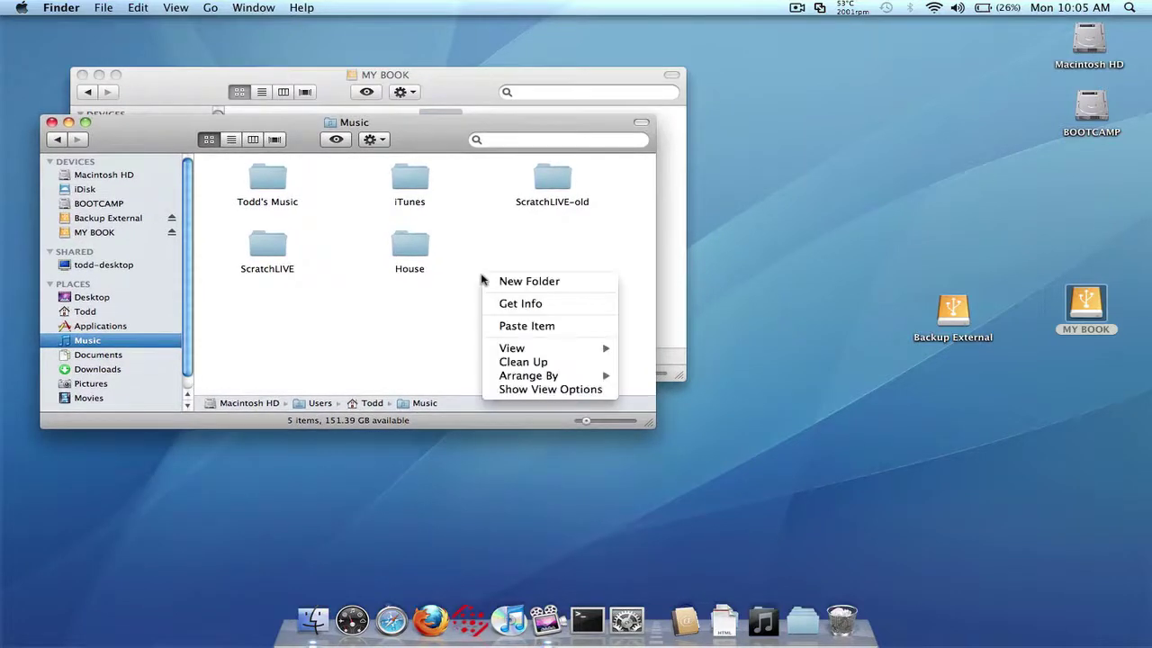
left_click(511, 326)
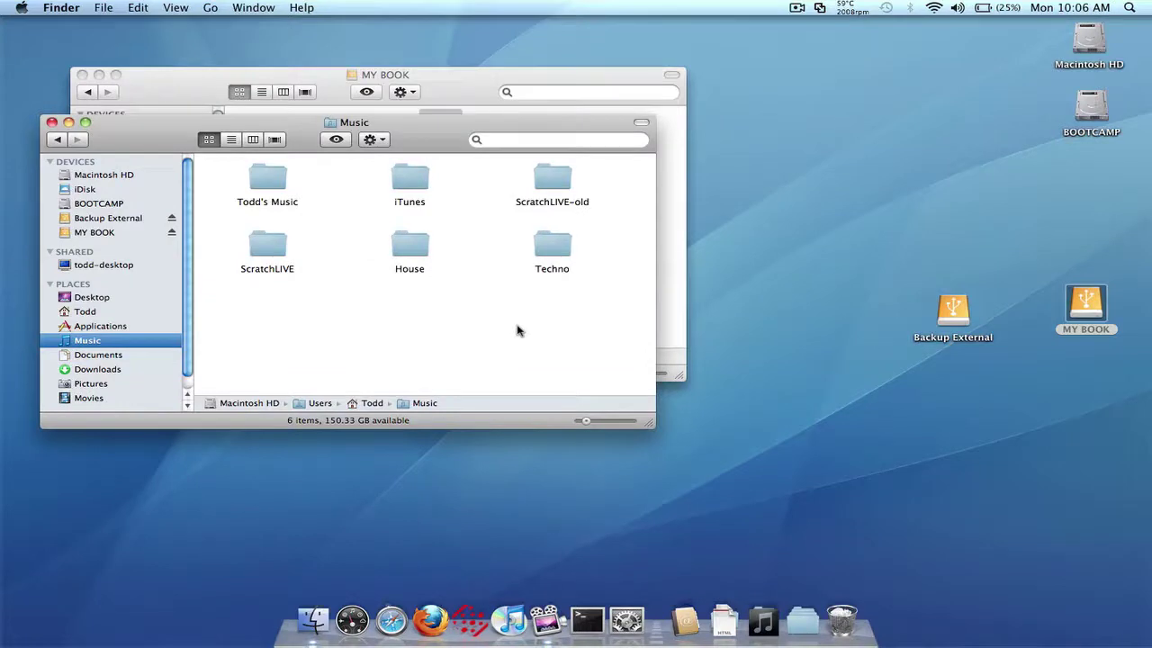
- Check that the ScratchLIVE, House and Techno folders are all in the Music folder
left_click(270, 257)
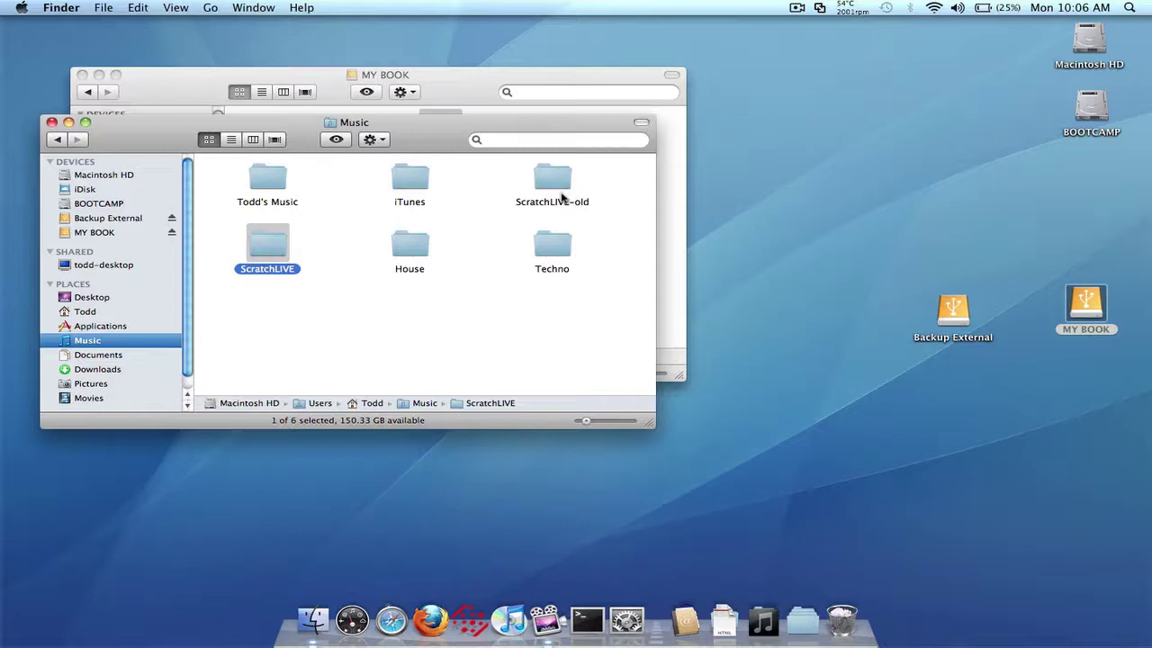
left_click(401, 255)
left_click(543, 252)
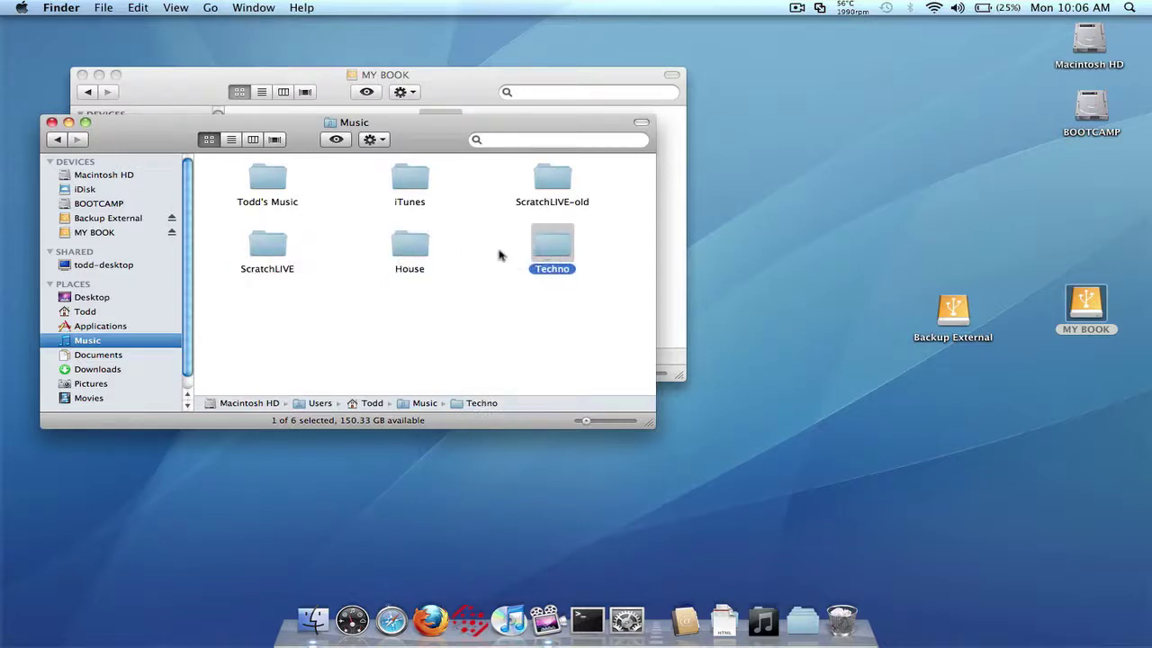
left_click(413, 255)
left_click(544, 253)
left_click(405, 256)
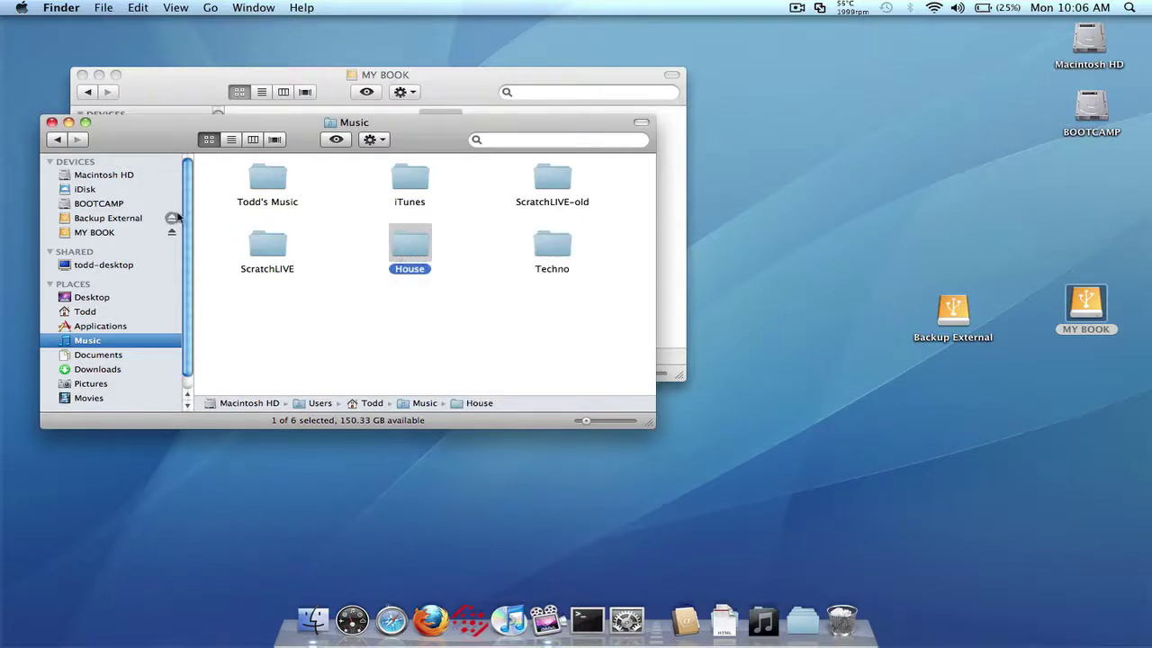
- Eject the Backup External and MY BOOK drives and launch Scratch Live
left_click(174, 217)
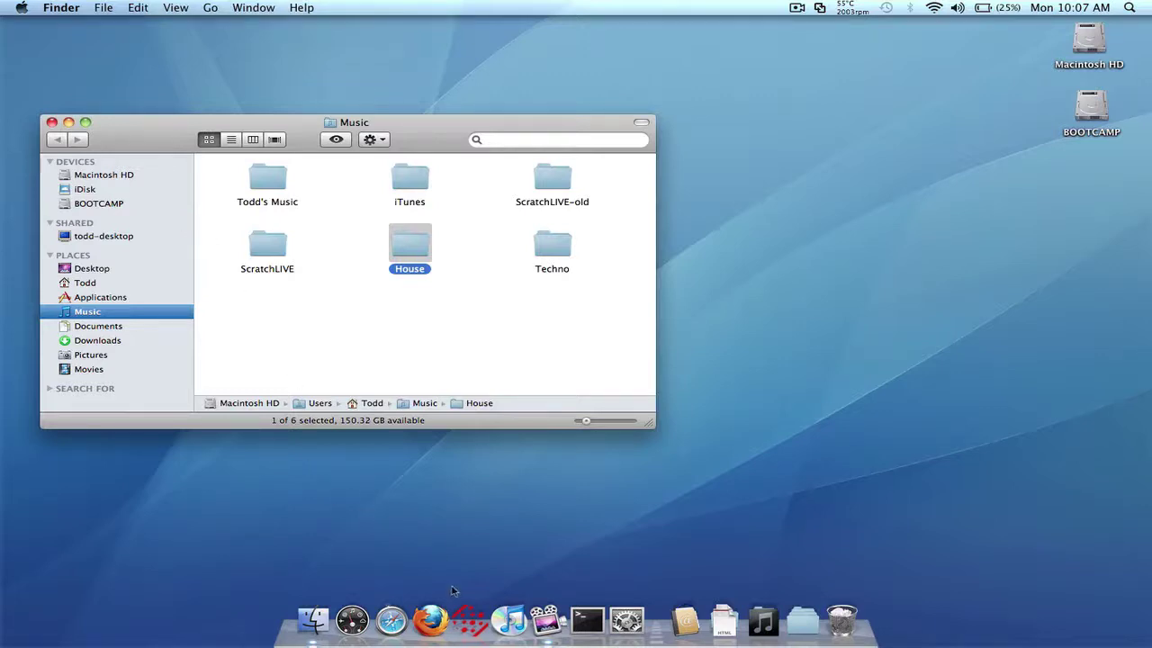
left_click(464, 617)
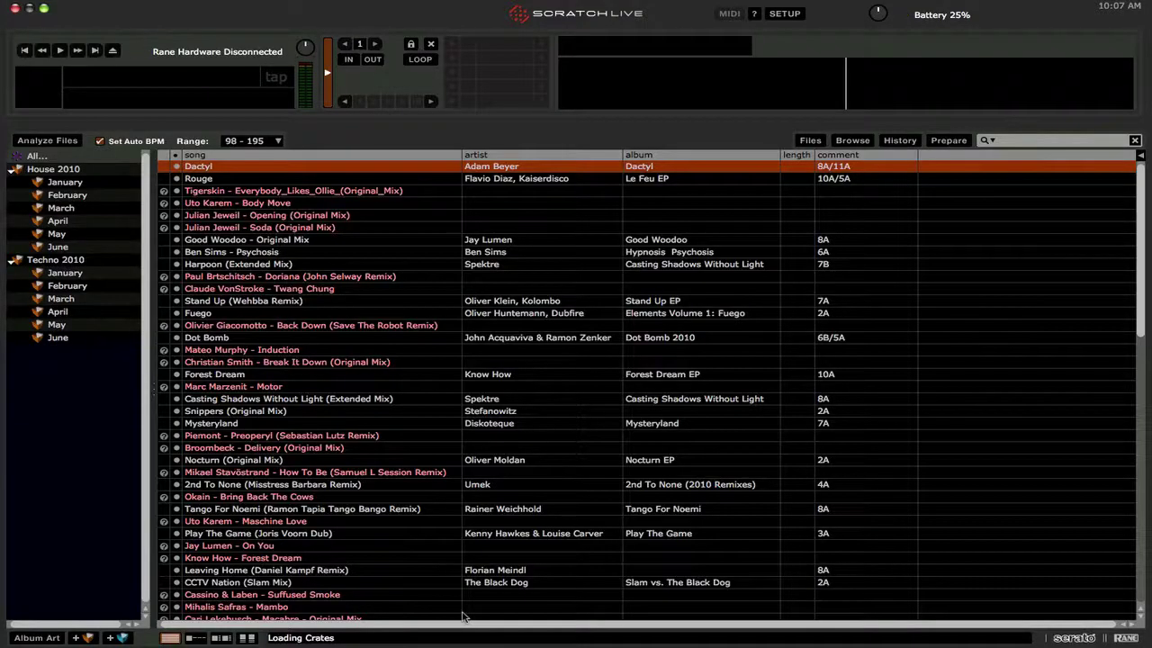
- Check the House 2010 and Techno 2010 crates and the full library for missing tracks
left_click(77, 182)
left_click(61, 208)
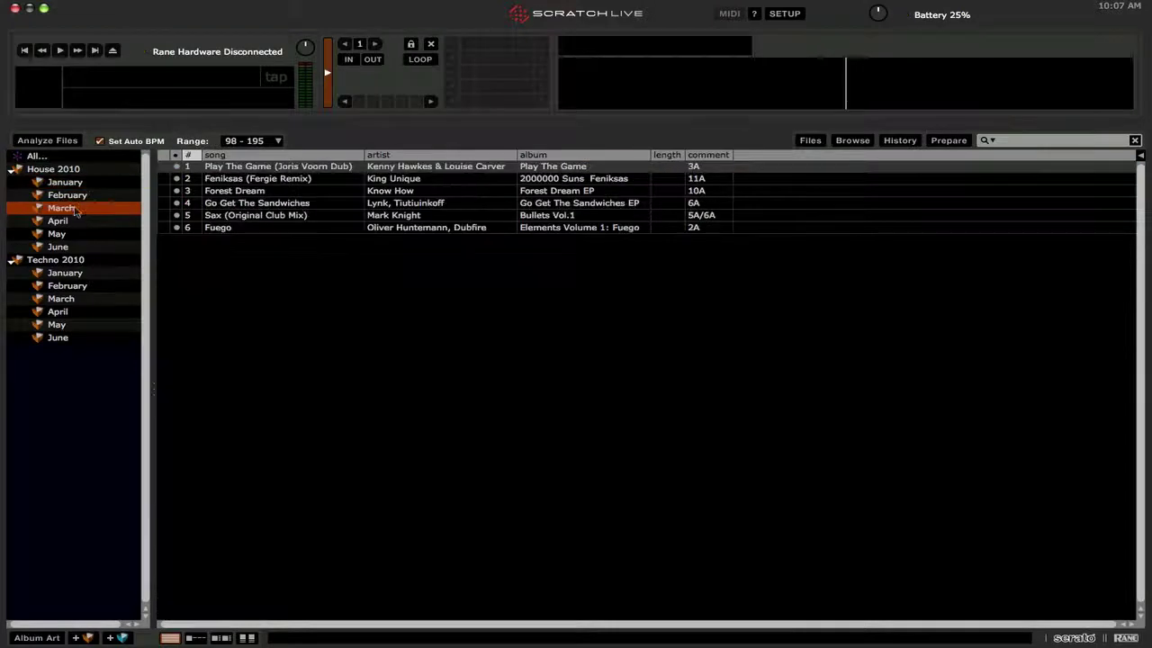
left_click(63, 259)
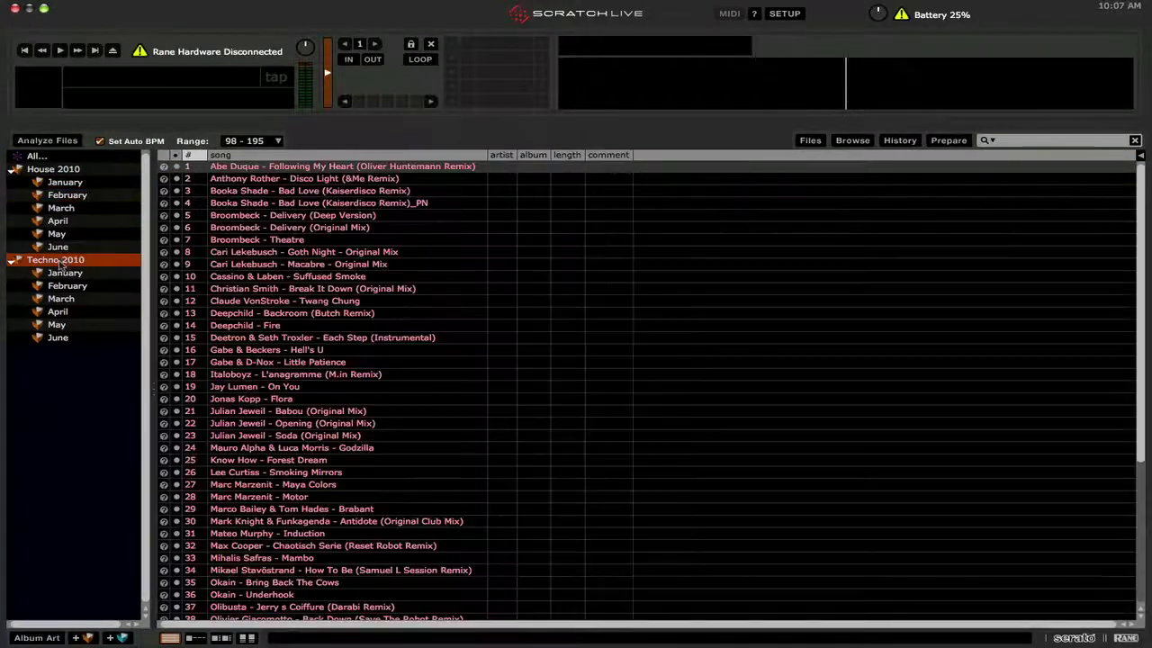
left_click(36, 155)
scroll(306, 243, "down", 8)
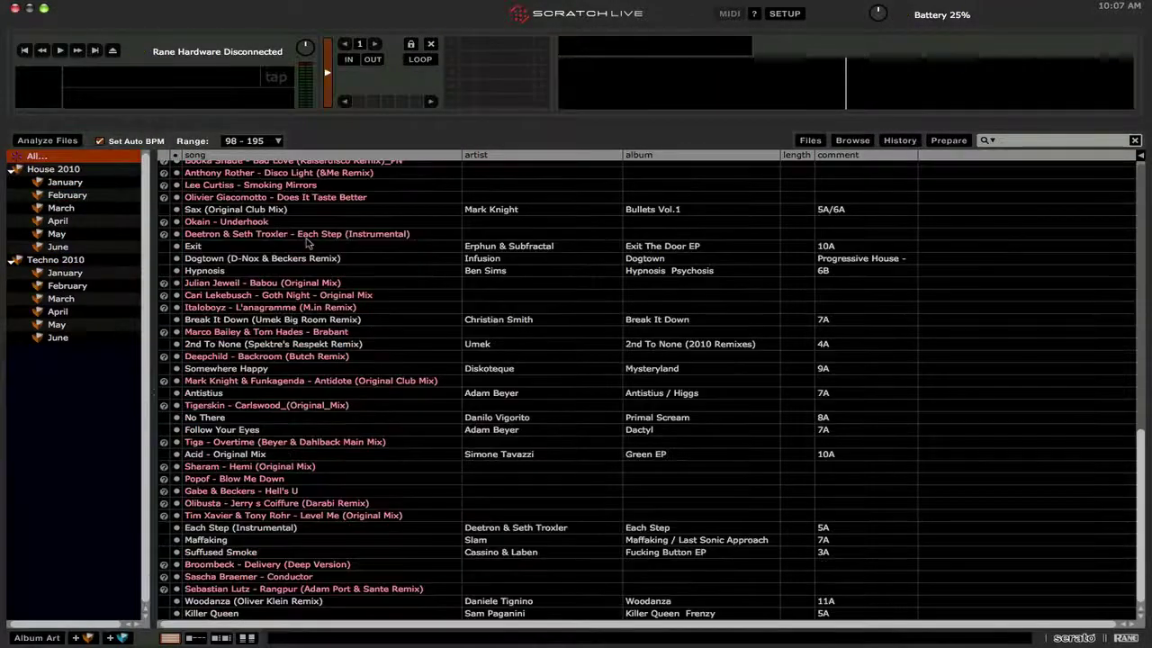
scroll(441, 328, "up", 15)
scroll(441, 329, "up", 8)
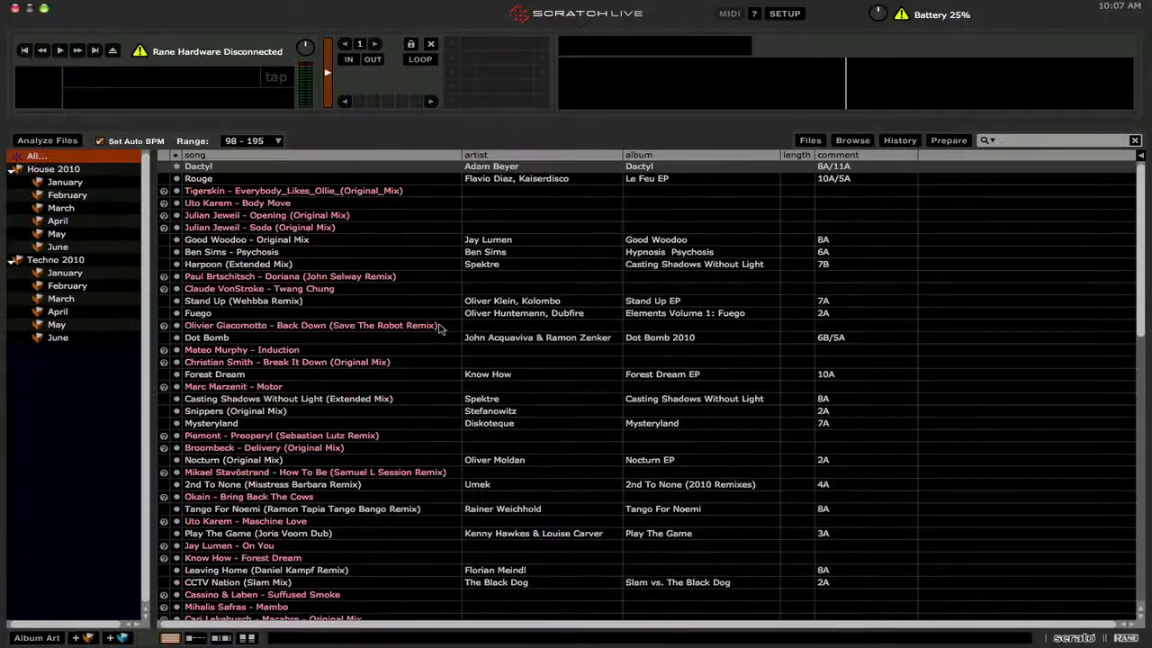
- Rescan the ID3 tags of the whole library and look through the track list for missing files
left_click(810, 140)
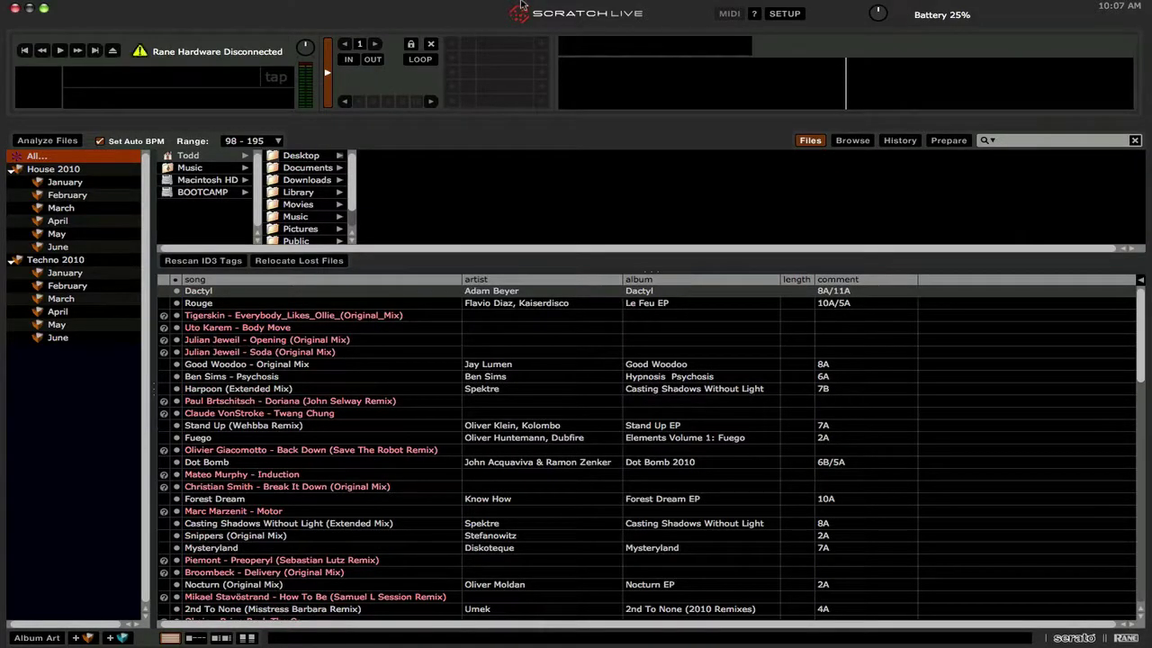
left_click(221, 261)
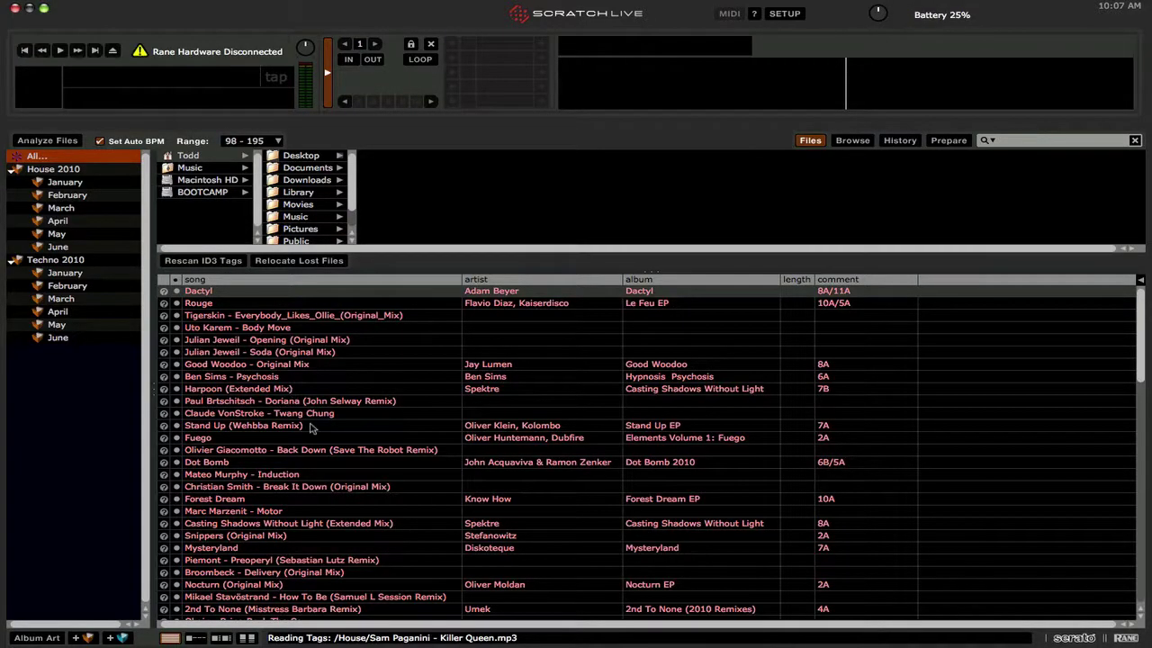
scroll(302, 405, "down", 12)
scroll(311, 427, "up", 10)
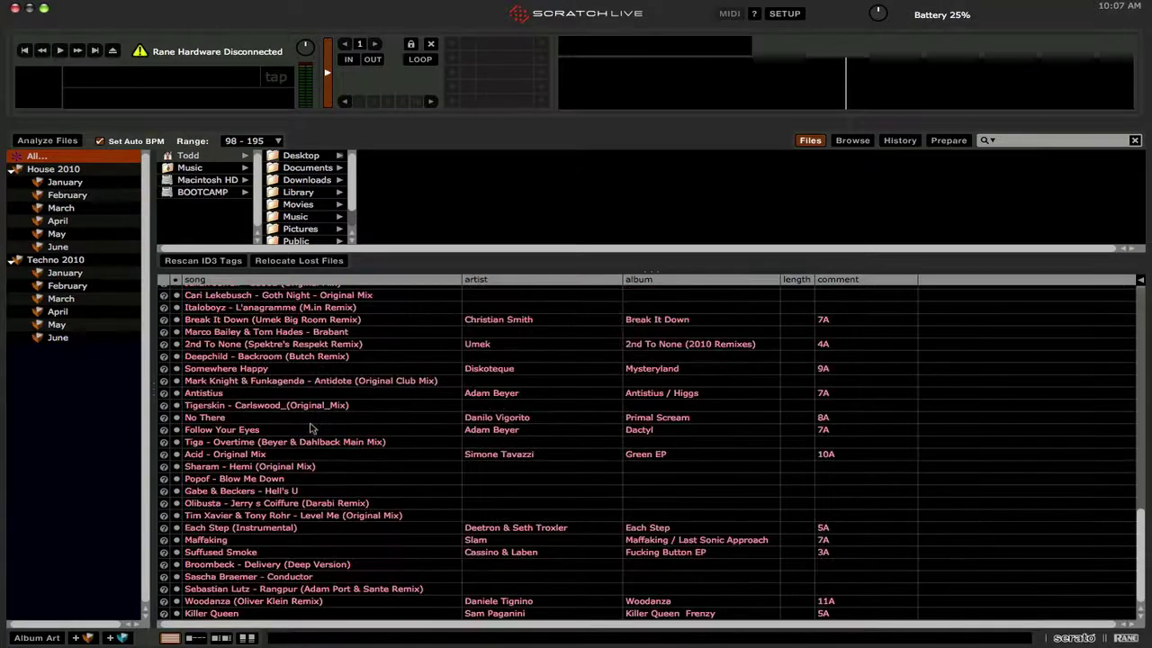
scroll(278, 477, "down", 10)
scroll(277, 477, "up", 12)
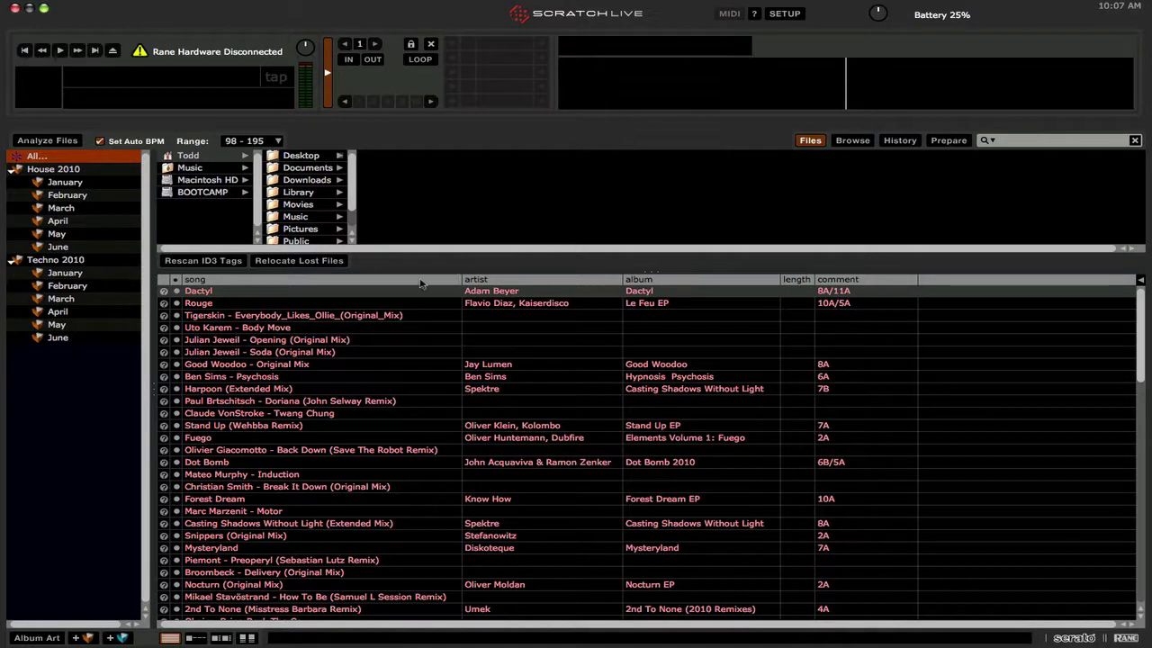
- Relocate the lost files using the House folder in Music as the search location
left_click(190, 168)
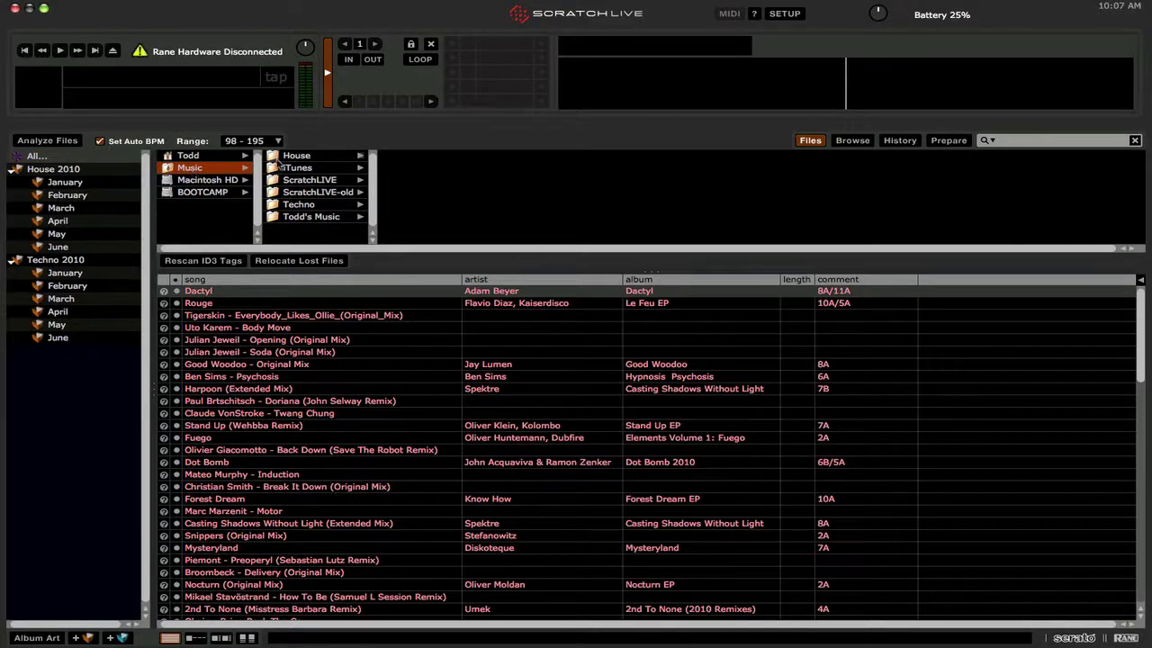
left_click(291, 159)
left_click_drag(290, 160, 295, 261)
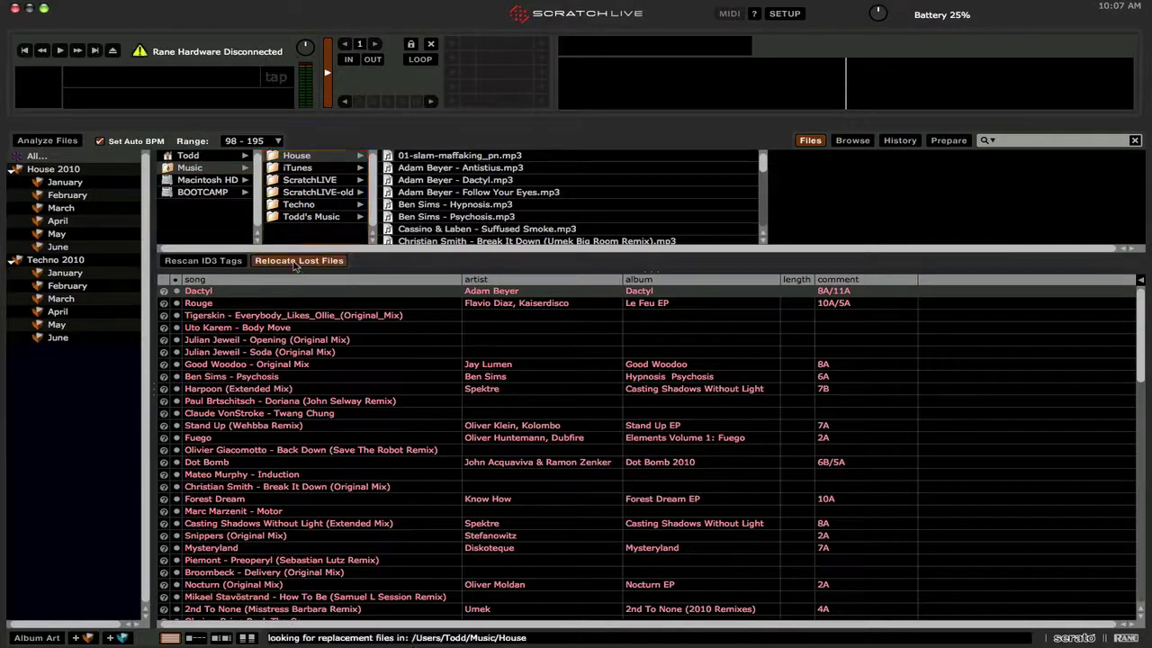
- Relocate the remaining lost files using the Techno folder in Music, and close the file browser
left_click(298, 205)
left_click_drag(298, 207, 301, 260)
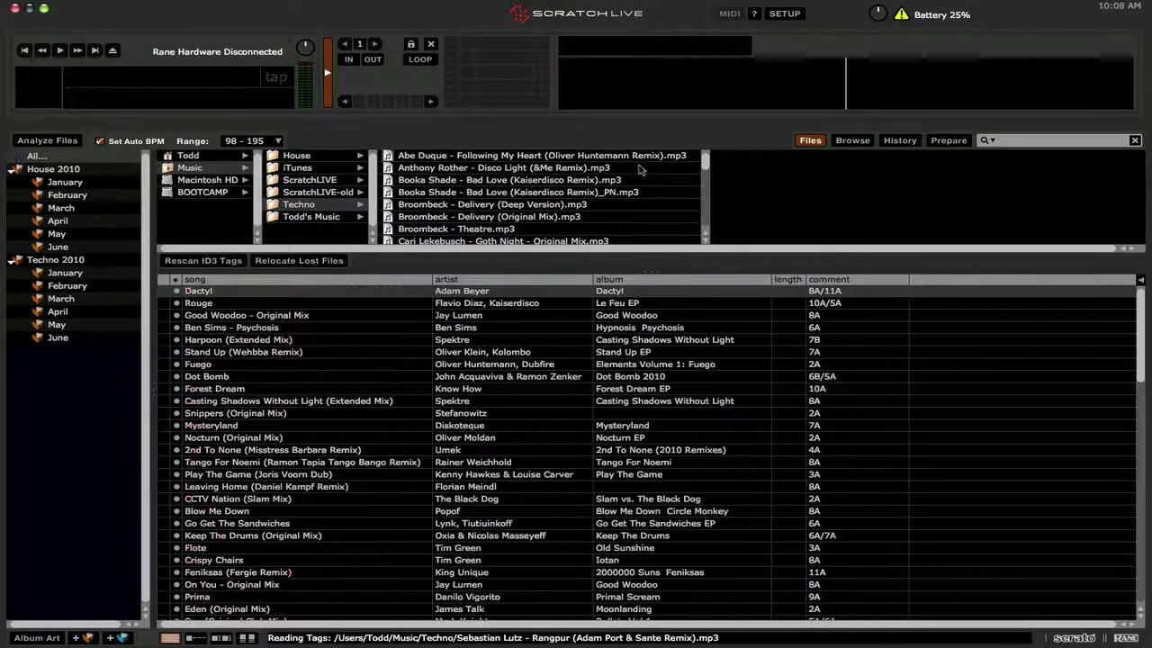
left_click(812, 140)
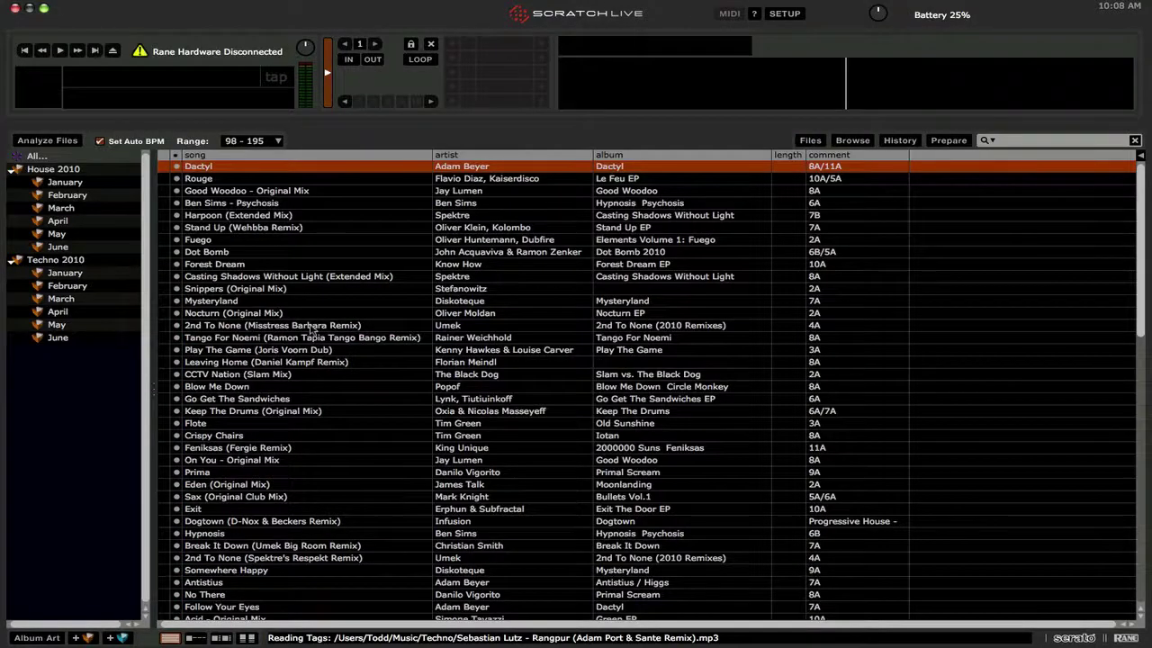
- Look through the full track list to verify the relocated House and Techno tracks
scroll(311, 329, "down", 10)
scroll(307, 312, "down", 7)
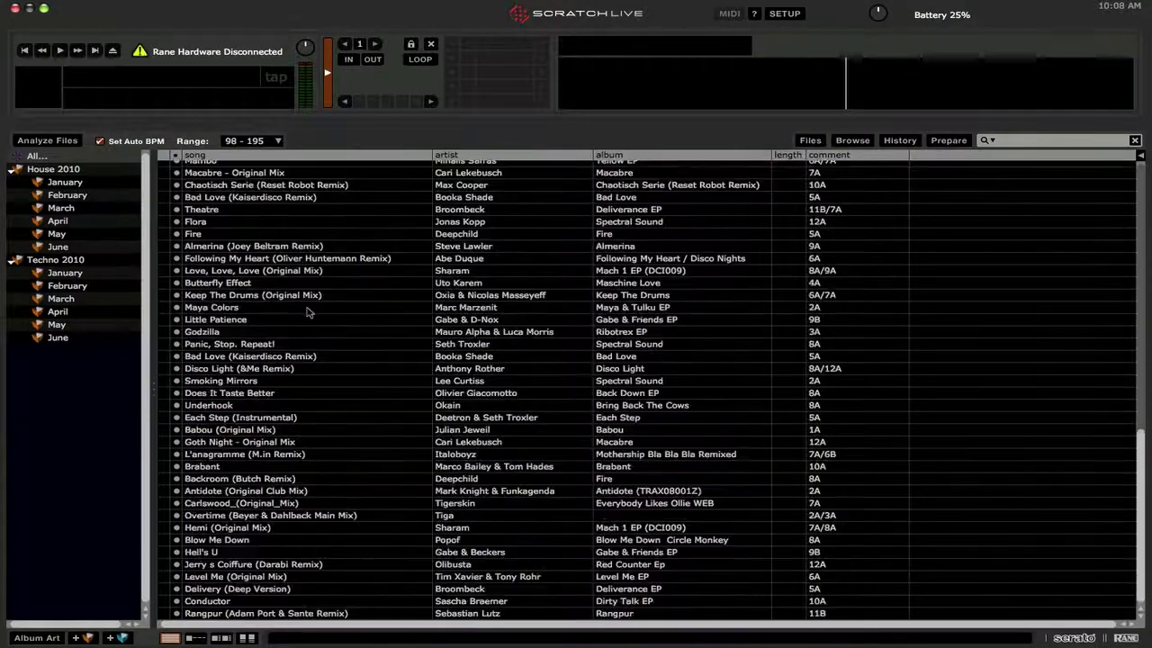
scroll(307, 311, "up", 12)
scroll(307, 312, "up", 2)
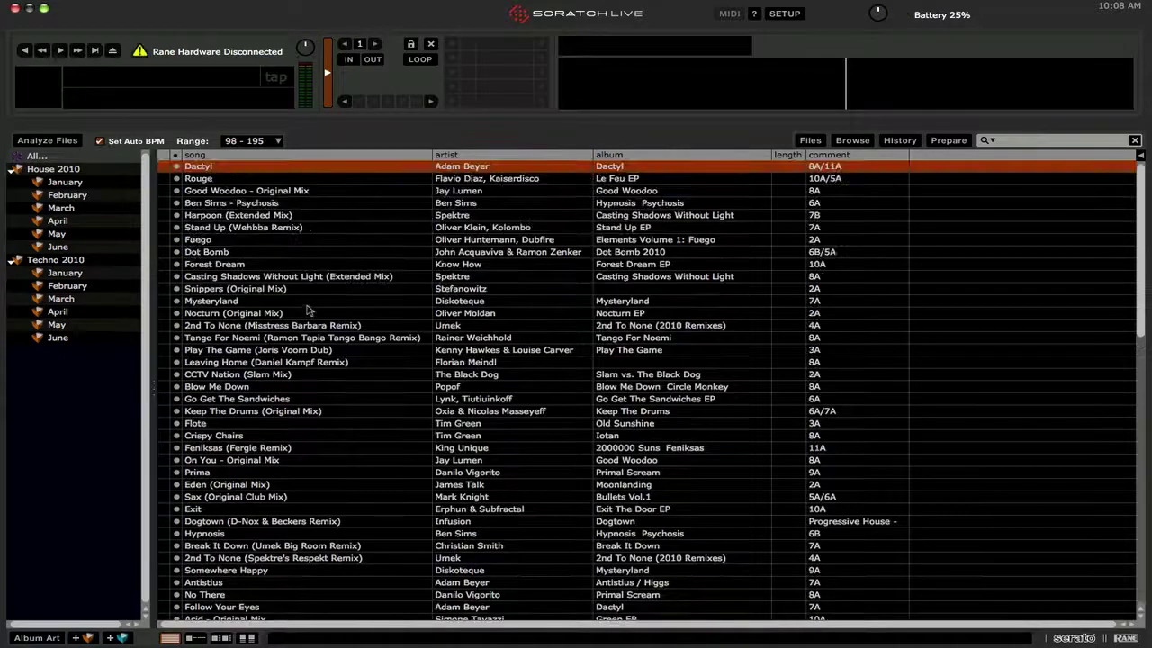
- Load the tracks Dot Bomb and Mysteryland from the full library onto the deck, one after the other
left_click(290, 253)
key("shift+Left")
key("Down")
key("Down")
key("Down")
key("Down")
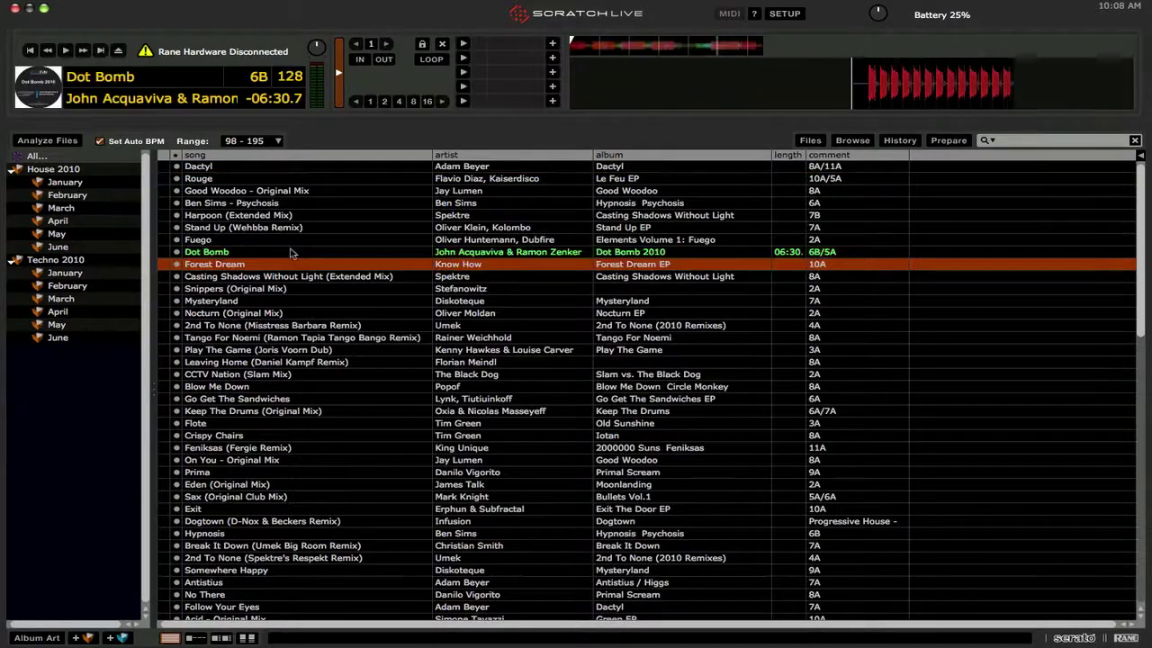
key("shift+Left")
- Load the track Play The Game (Joris Voorn Dub) onto the deck
key("Down")
key("Down")
key("Down")
key("Down")
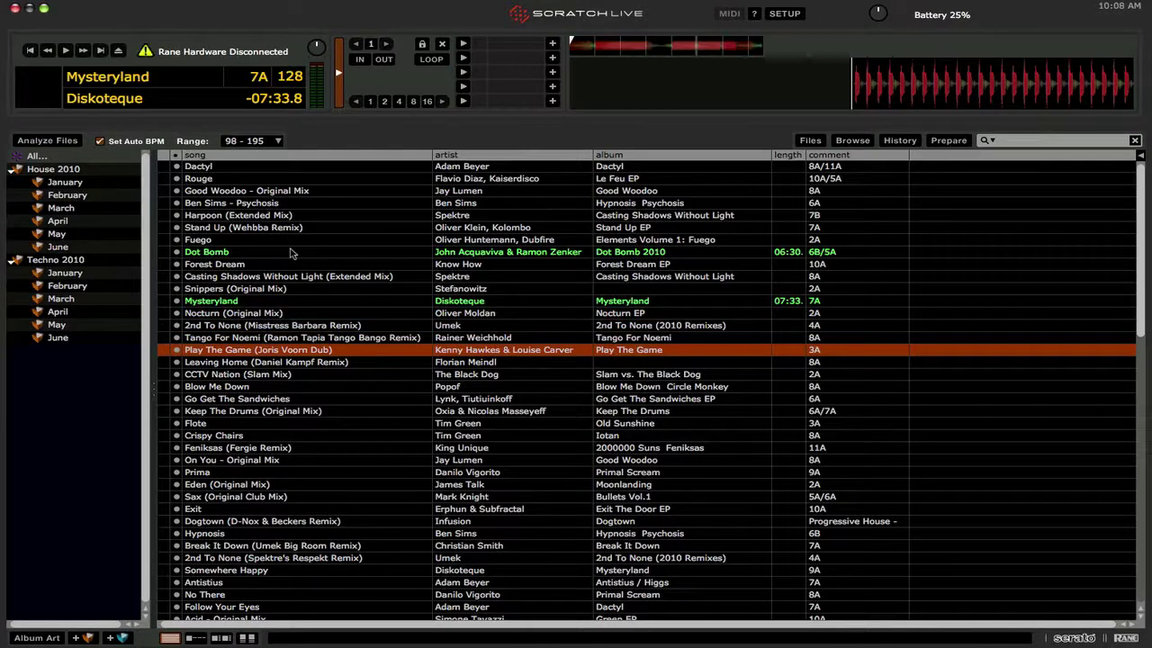
key("shift+Left")
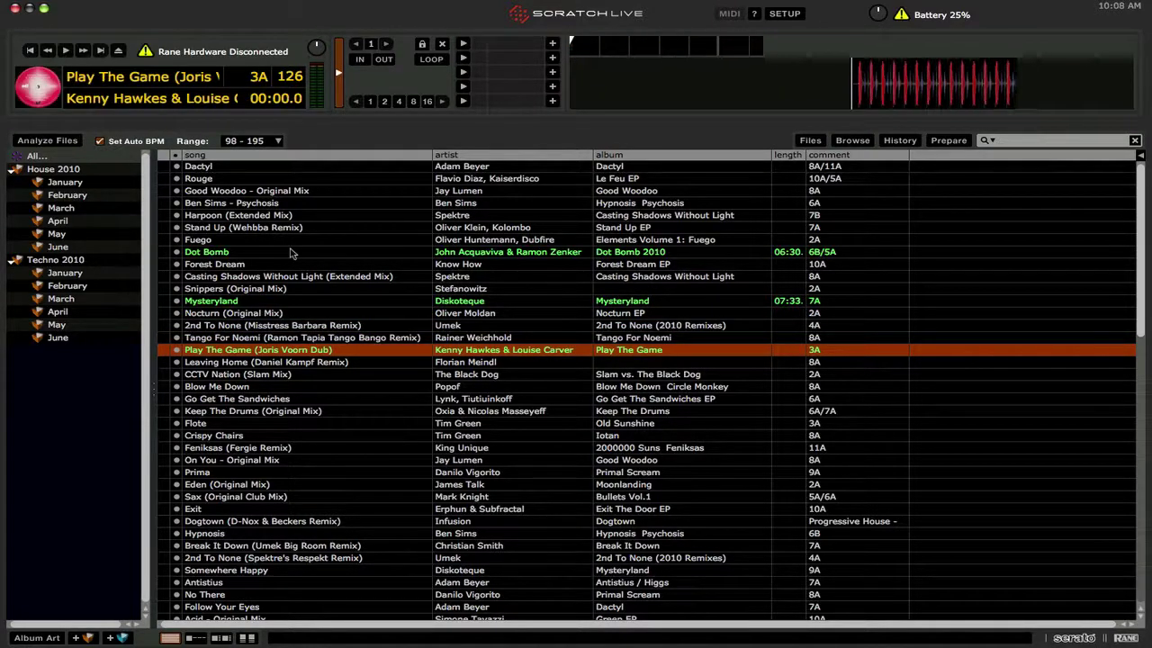
- Load the Tim Green track Flote onto the deck
key("Down")
key("Down")
key("Down")
key("Down")
key("Down")
key("Down")
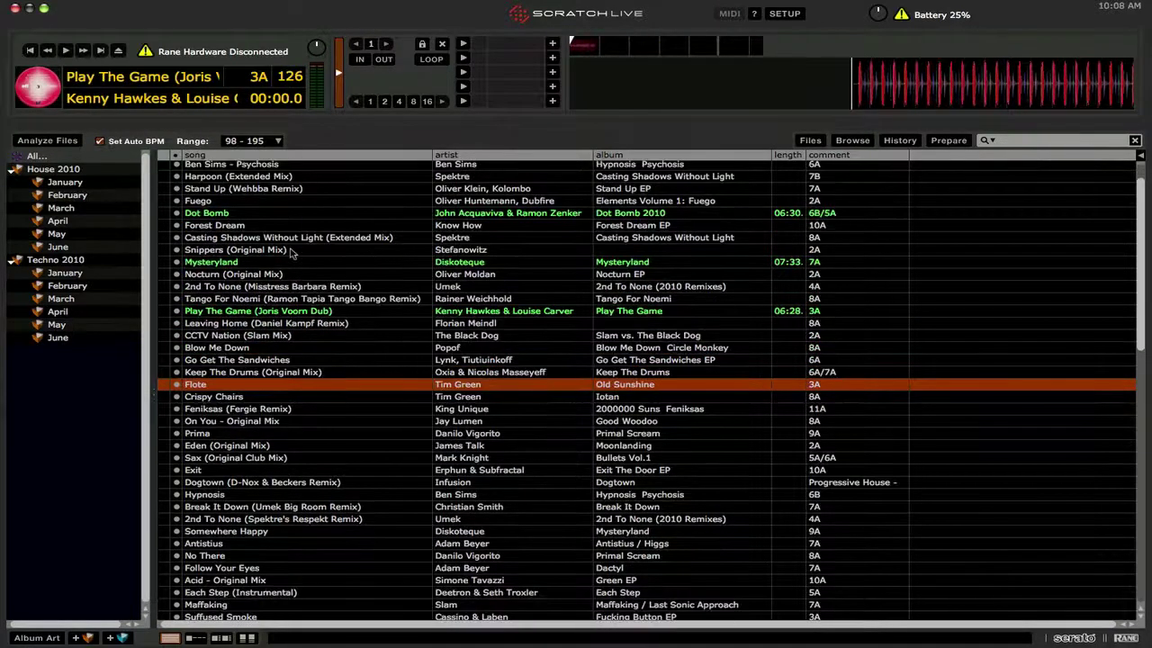
key("shift+Left")
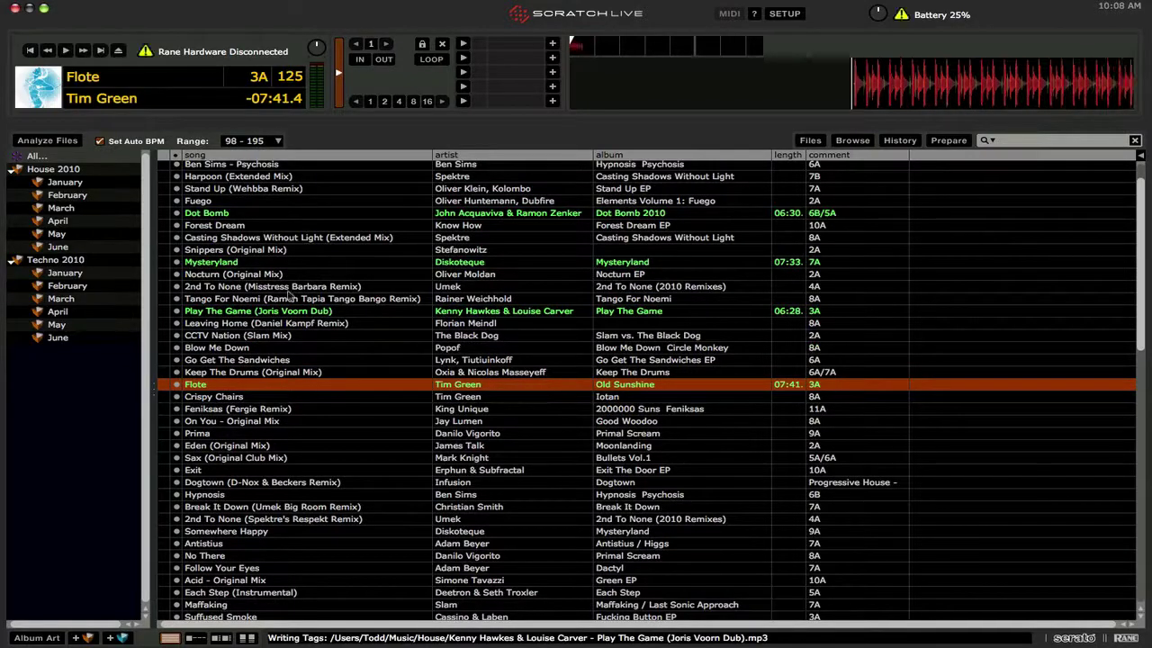
- Load the track Induction from further down the library onto the deck
left_click(246, 446)
scroll(243, 455, "down", 5)
left_click(238, 465)
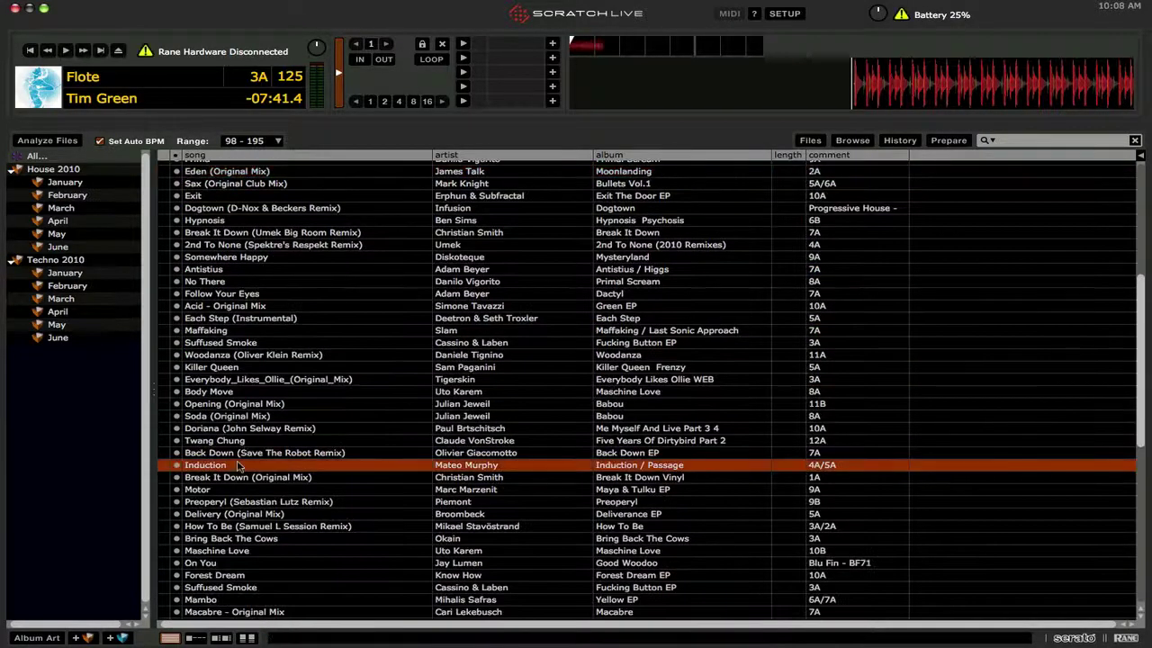
key("shift+Left")
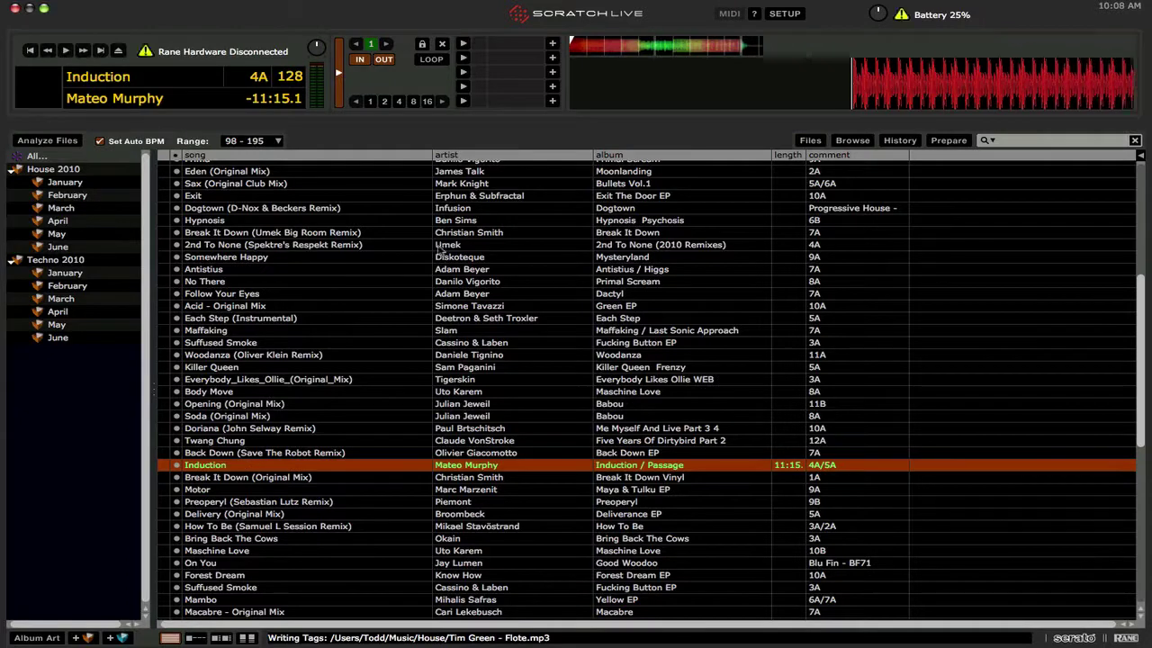